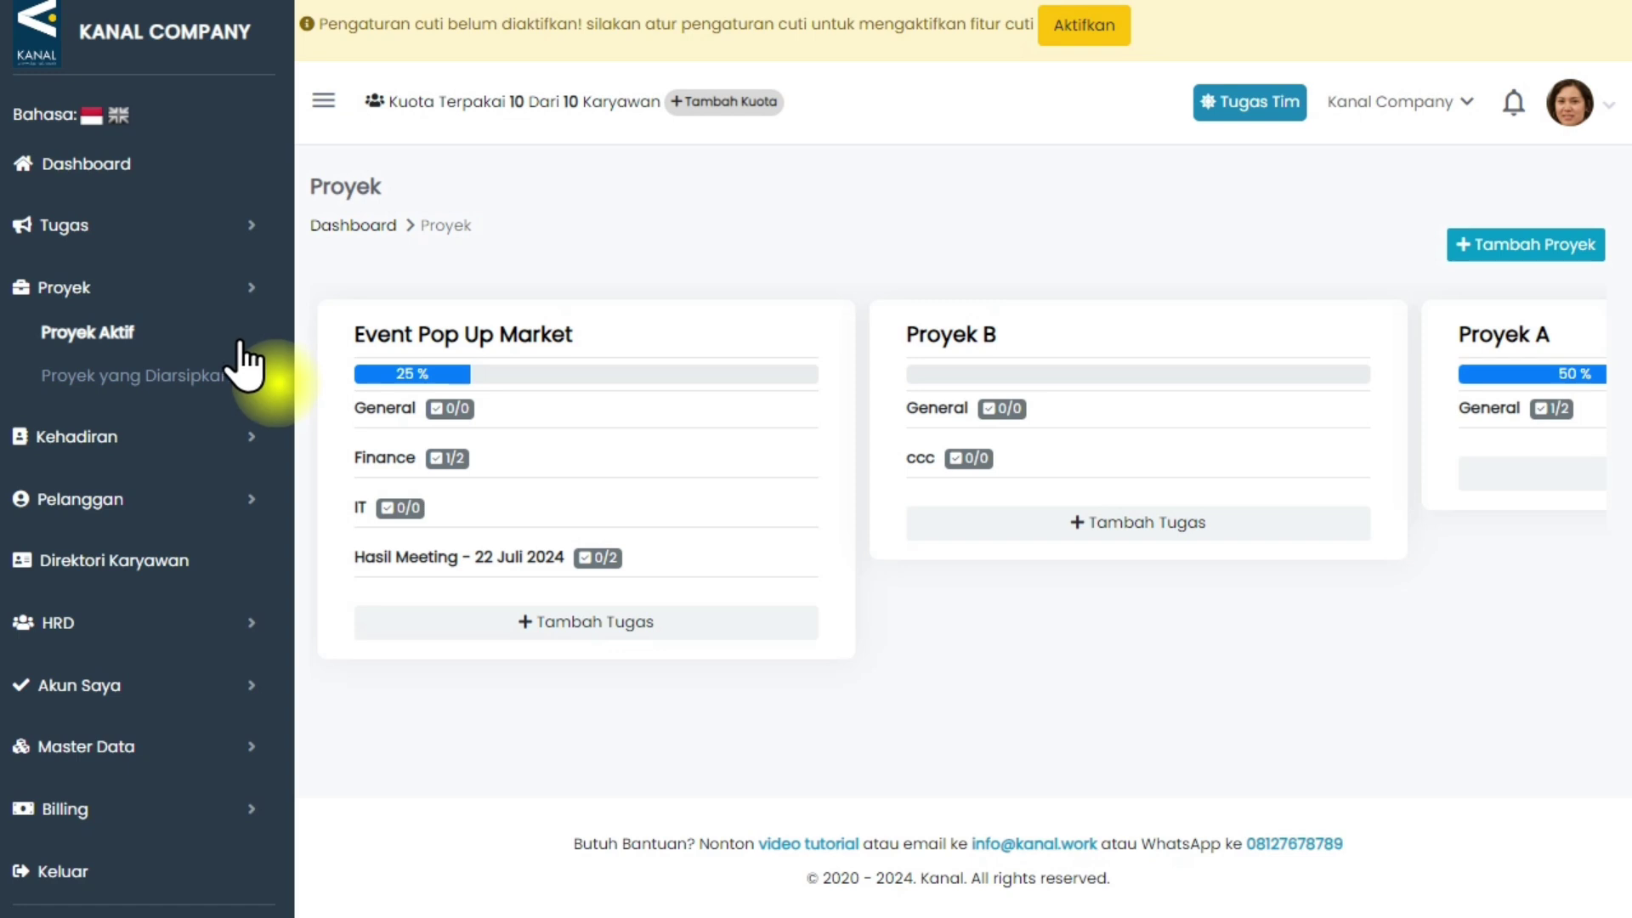
View the archived projects and return to the active projects.
click(235, 375)
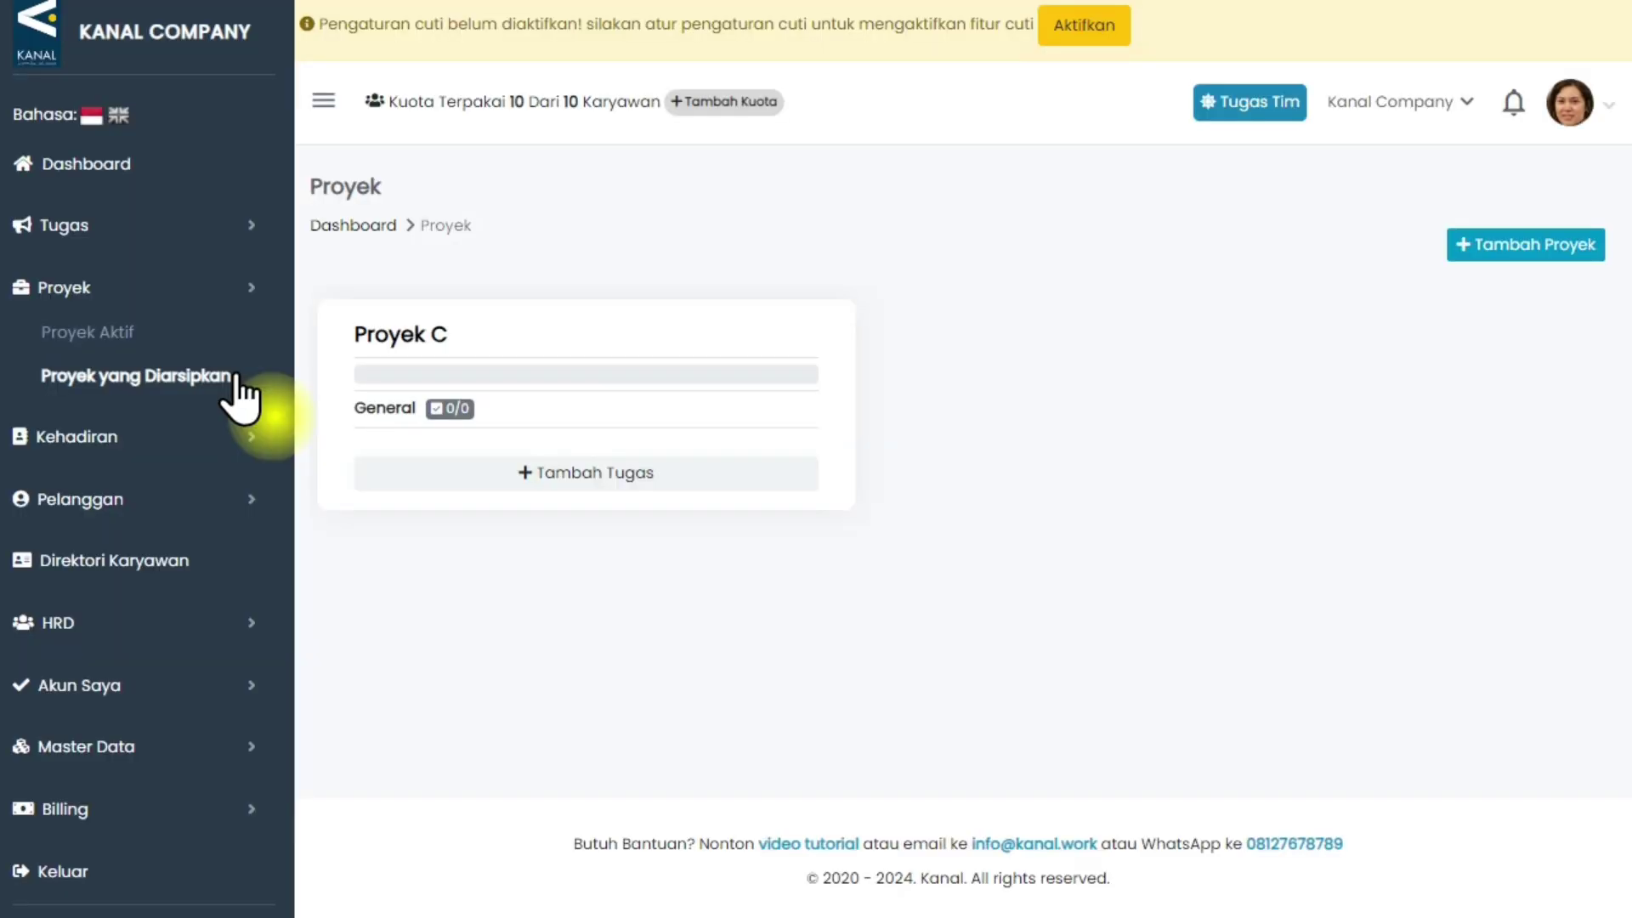
click(195, 332)
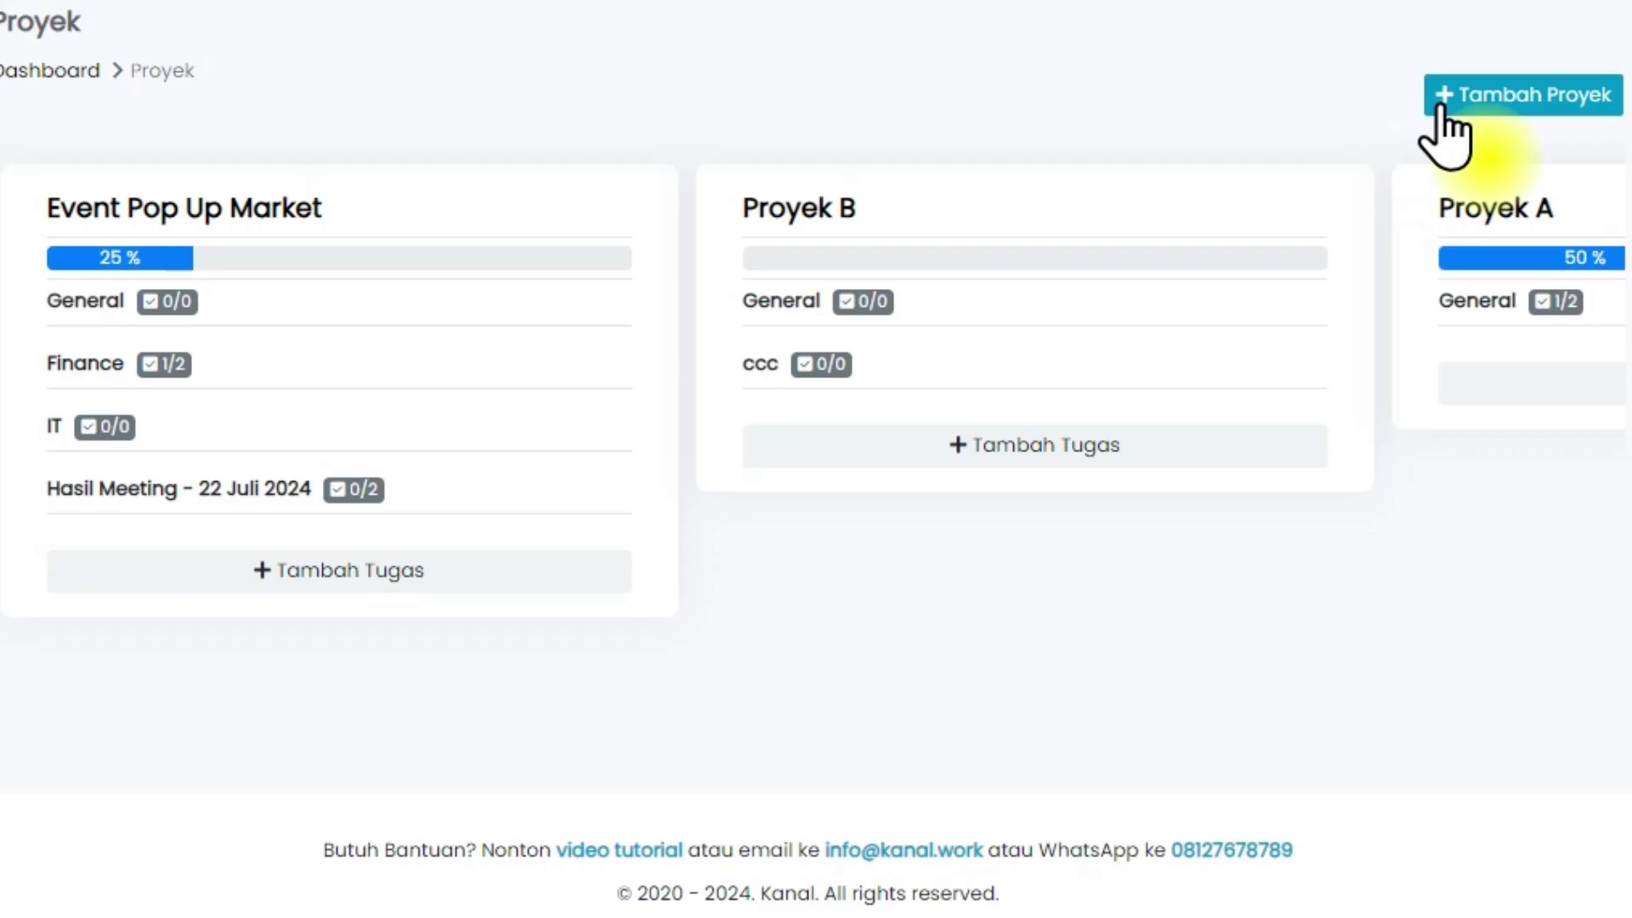
Start a new project and assign it to all divisions and subdivisions (Semua Divisi & Subdivisi).
click(1443, 103)
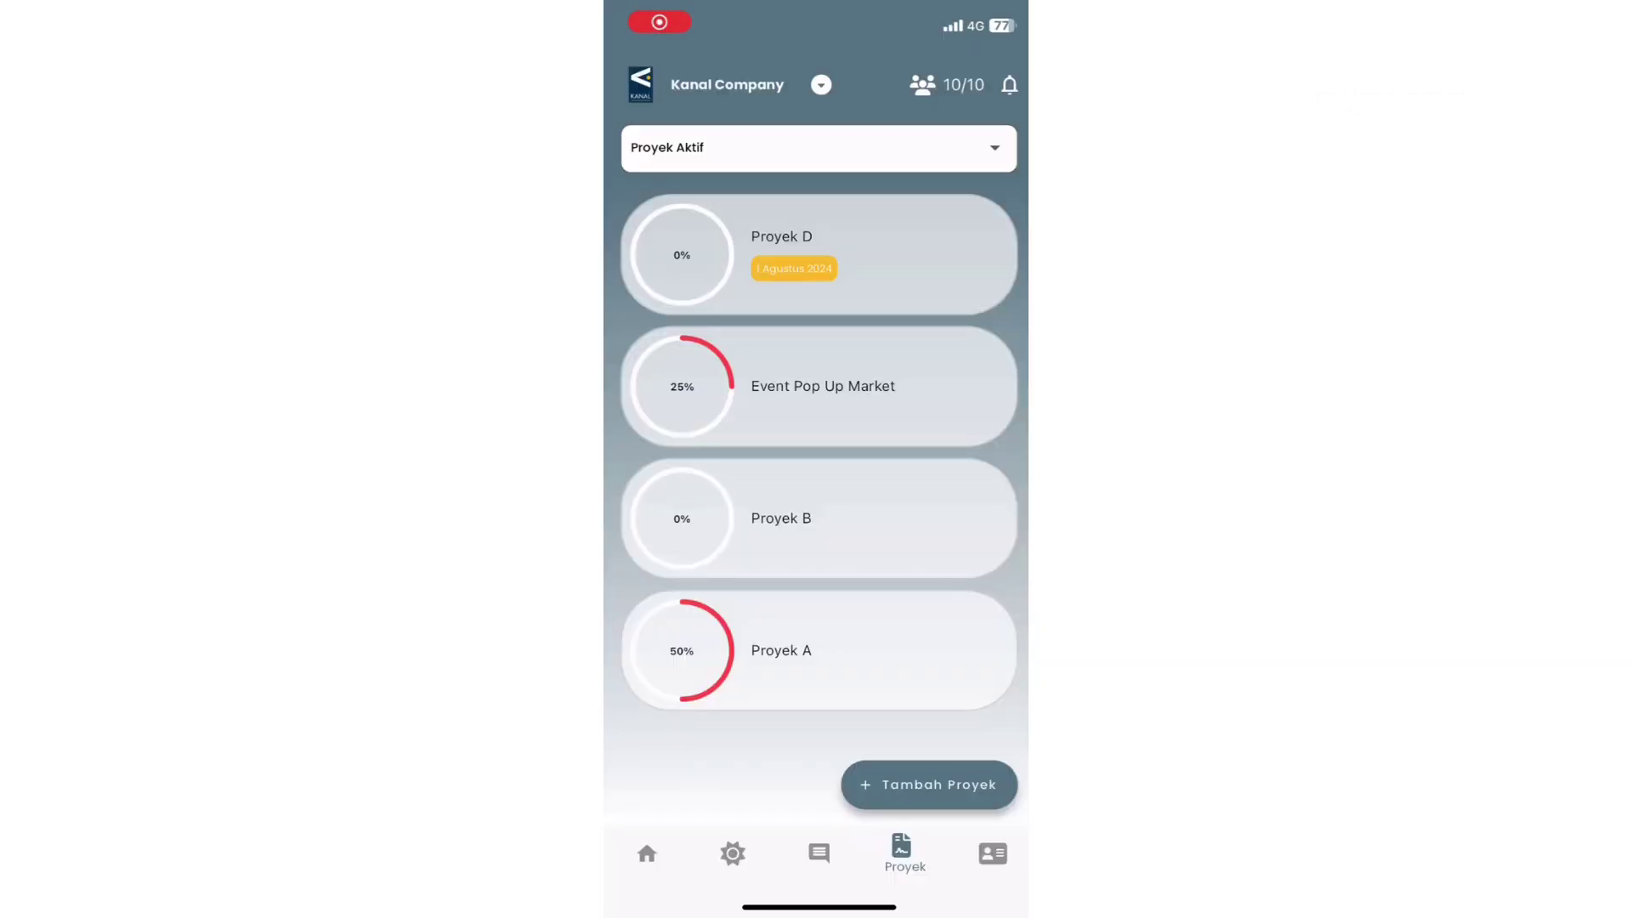
click(929, 785)
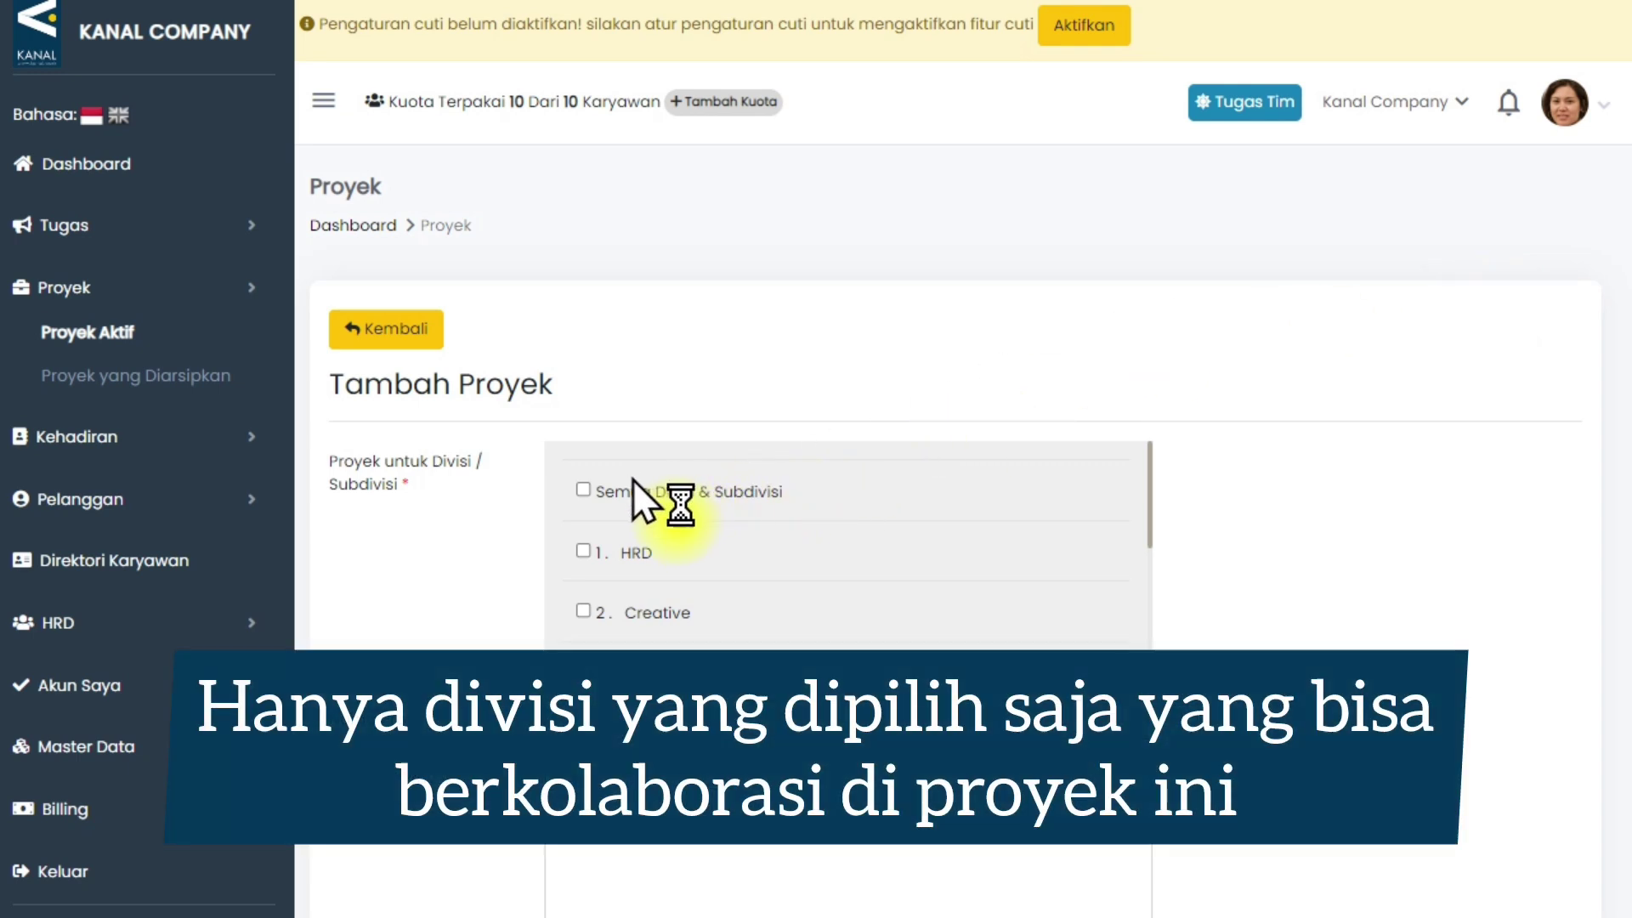
click(583, 489)
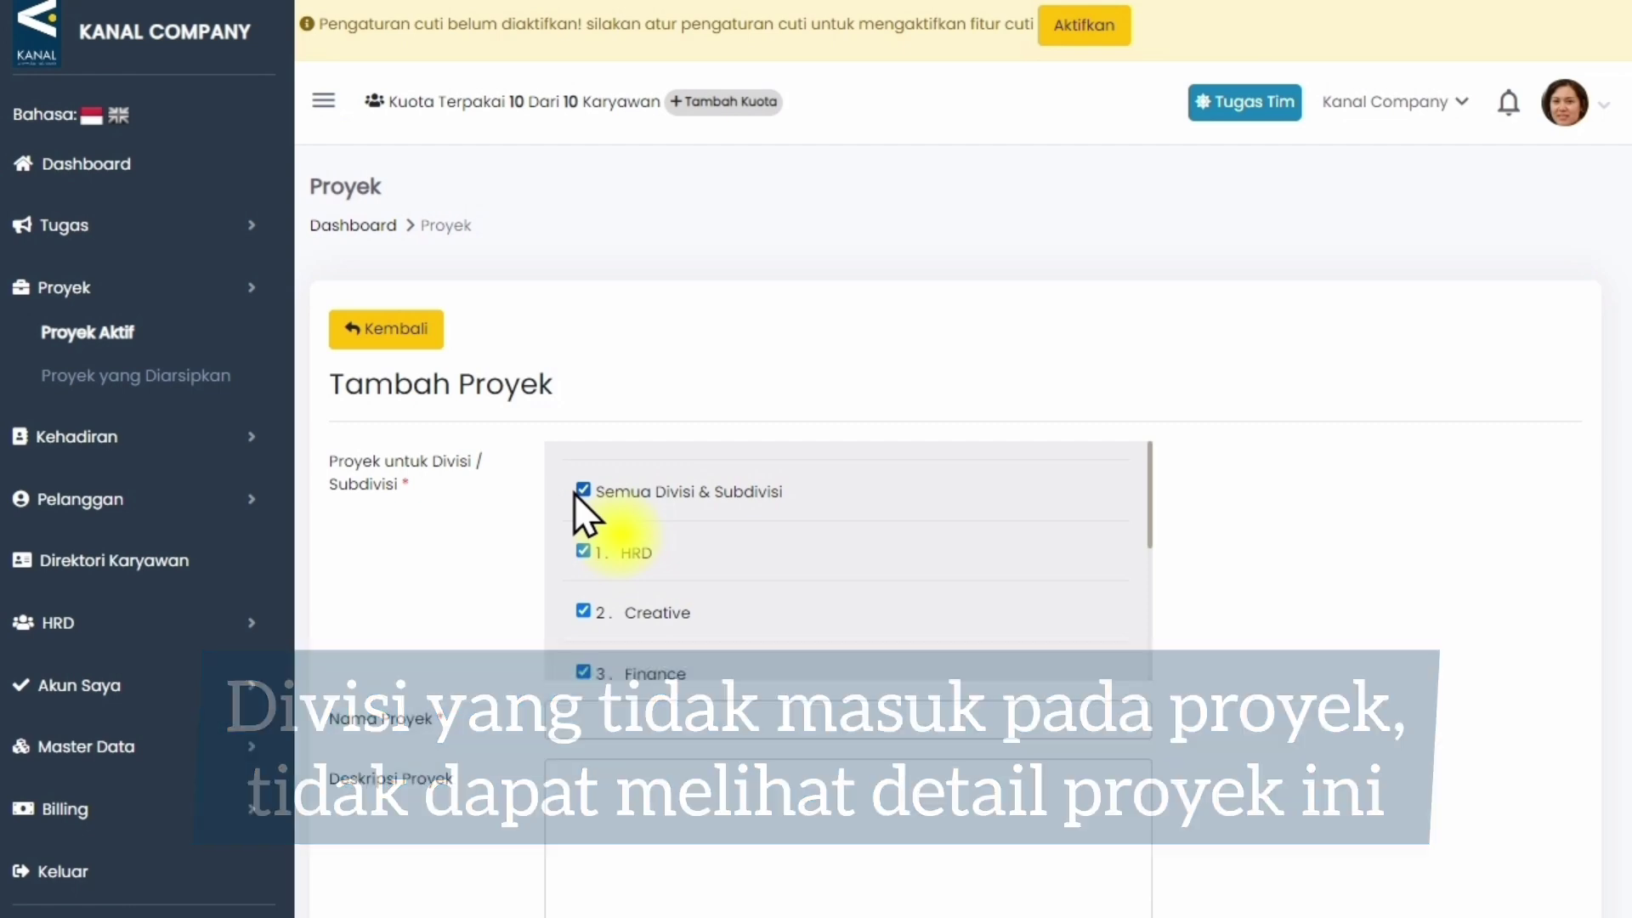
Name the new project "Proyek D" and leave its description blank.
scroll(536, 510, down, 3)
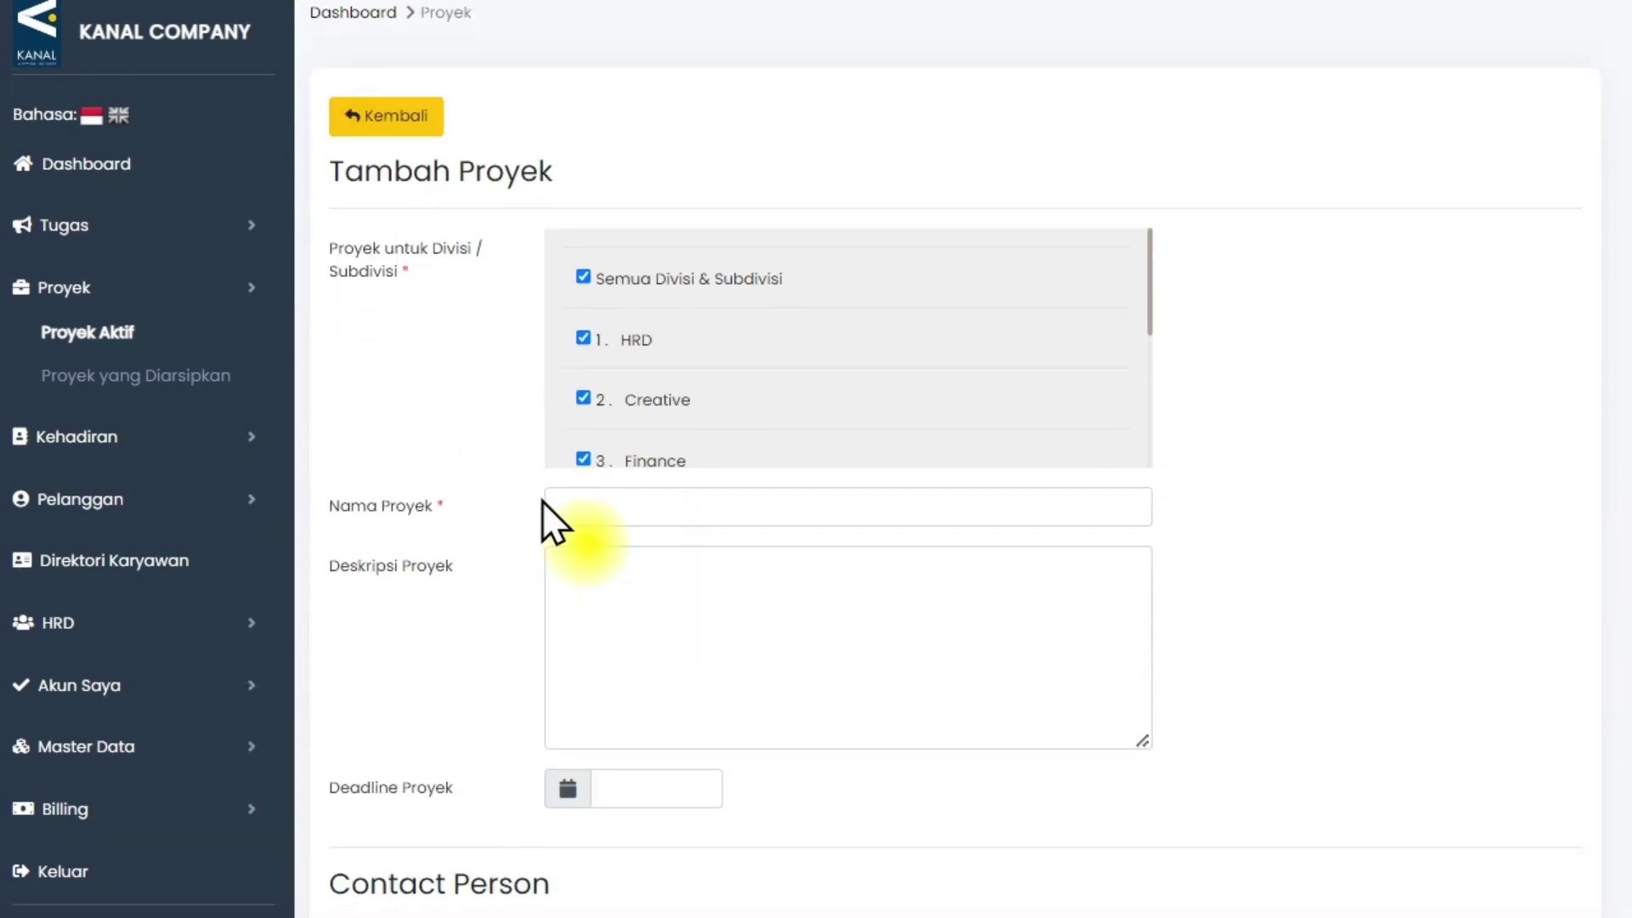
click(546, 514)
text(Proyek D)
click(681, 595)
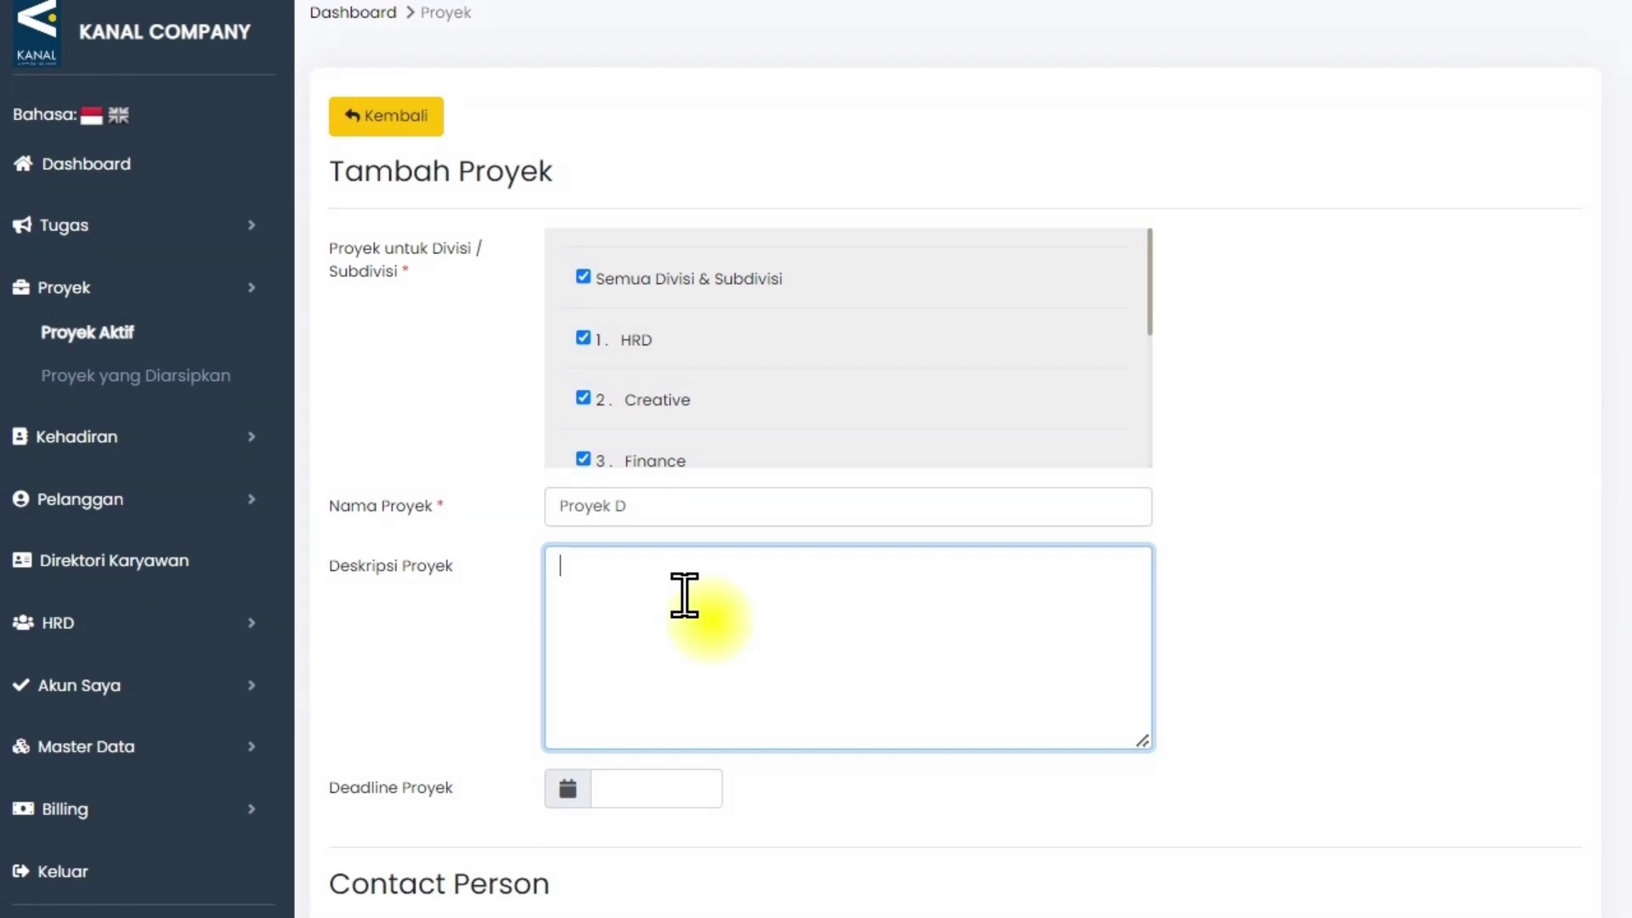
Set the project deadline to 01/08/2024.
scroll(685, 595, down, 3)
click(684, 595)
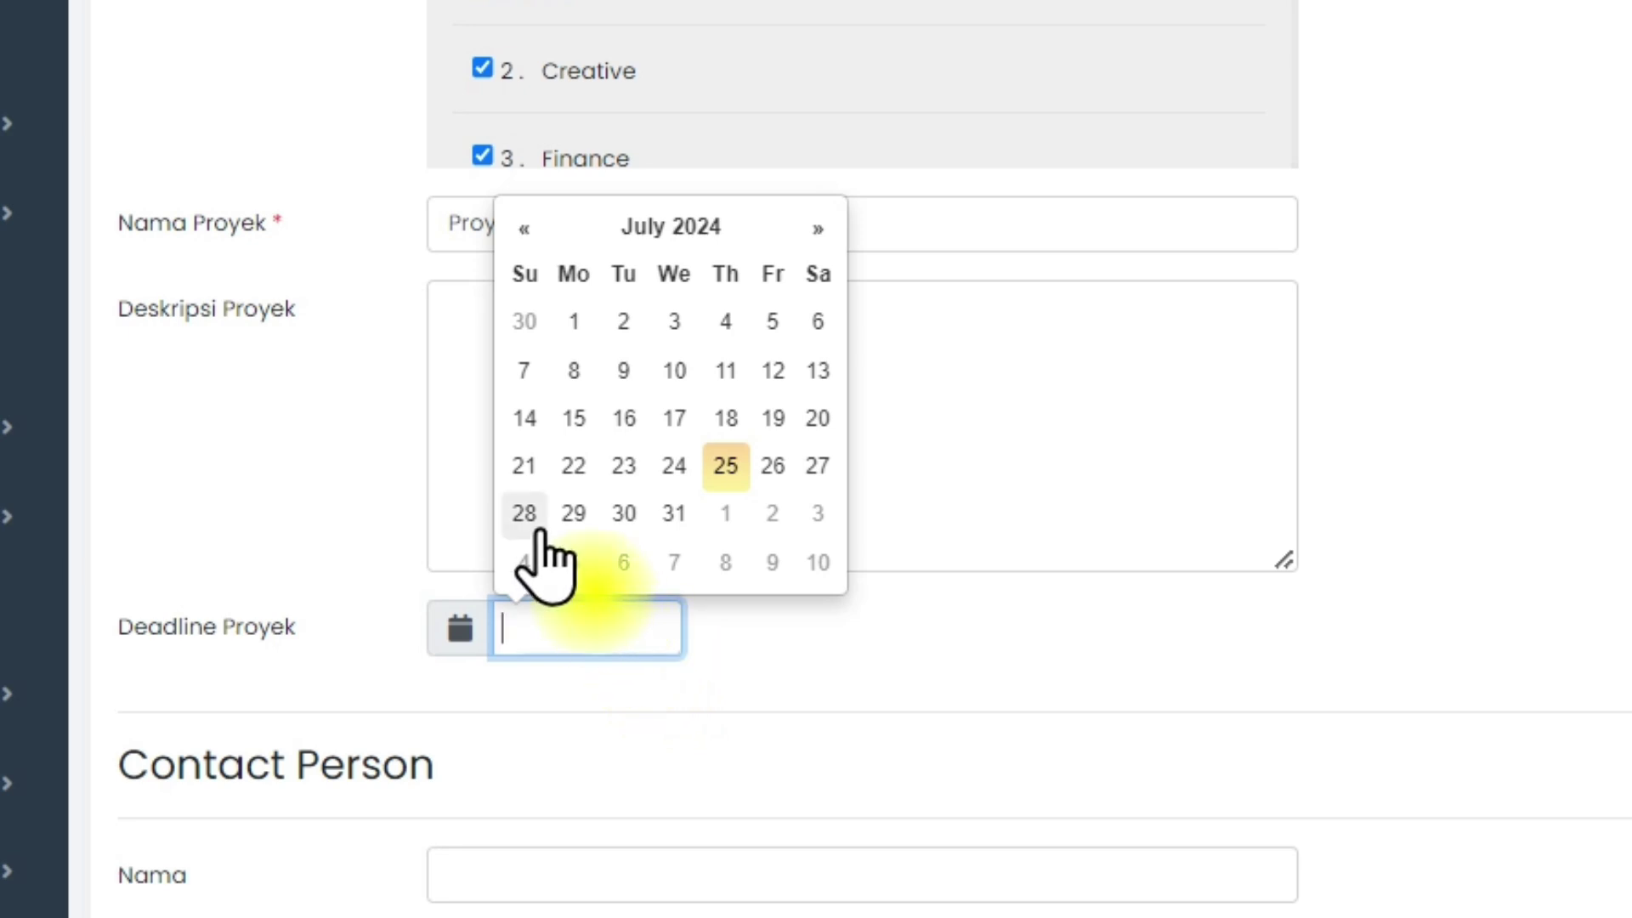
click(818, 230)
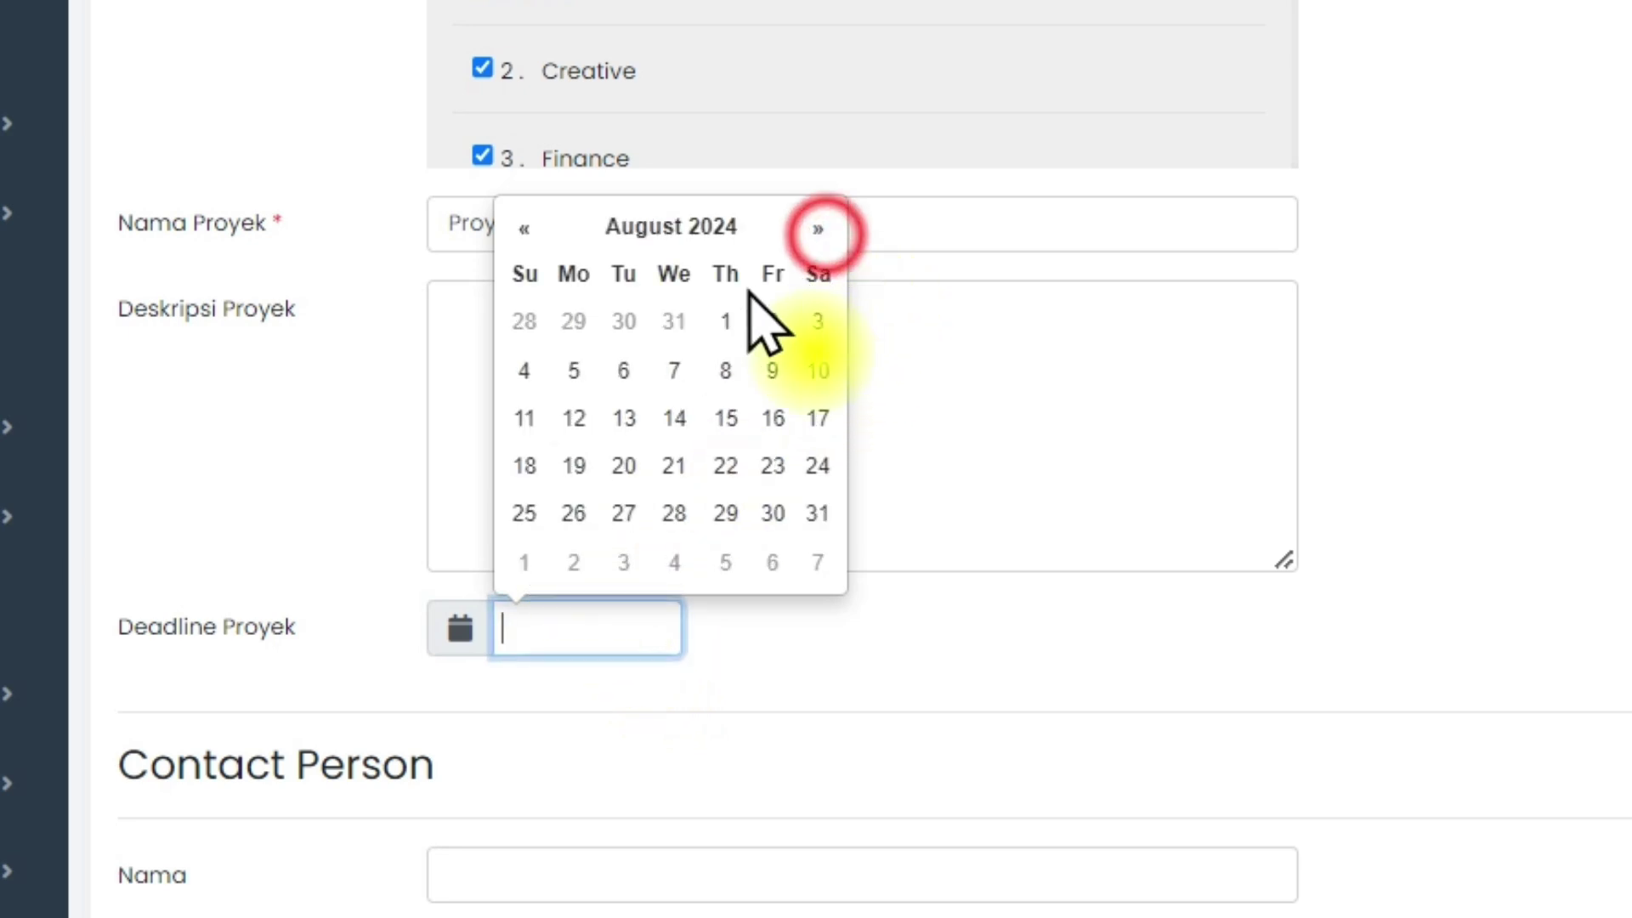
click(727, 326)
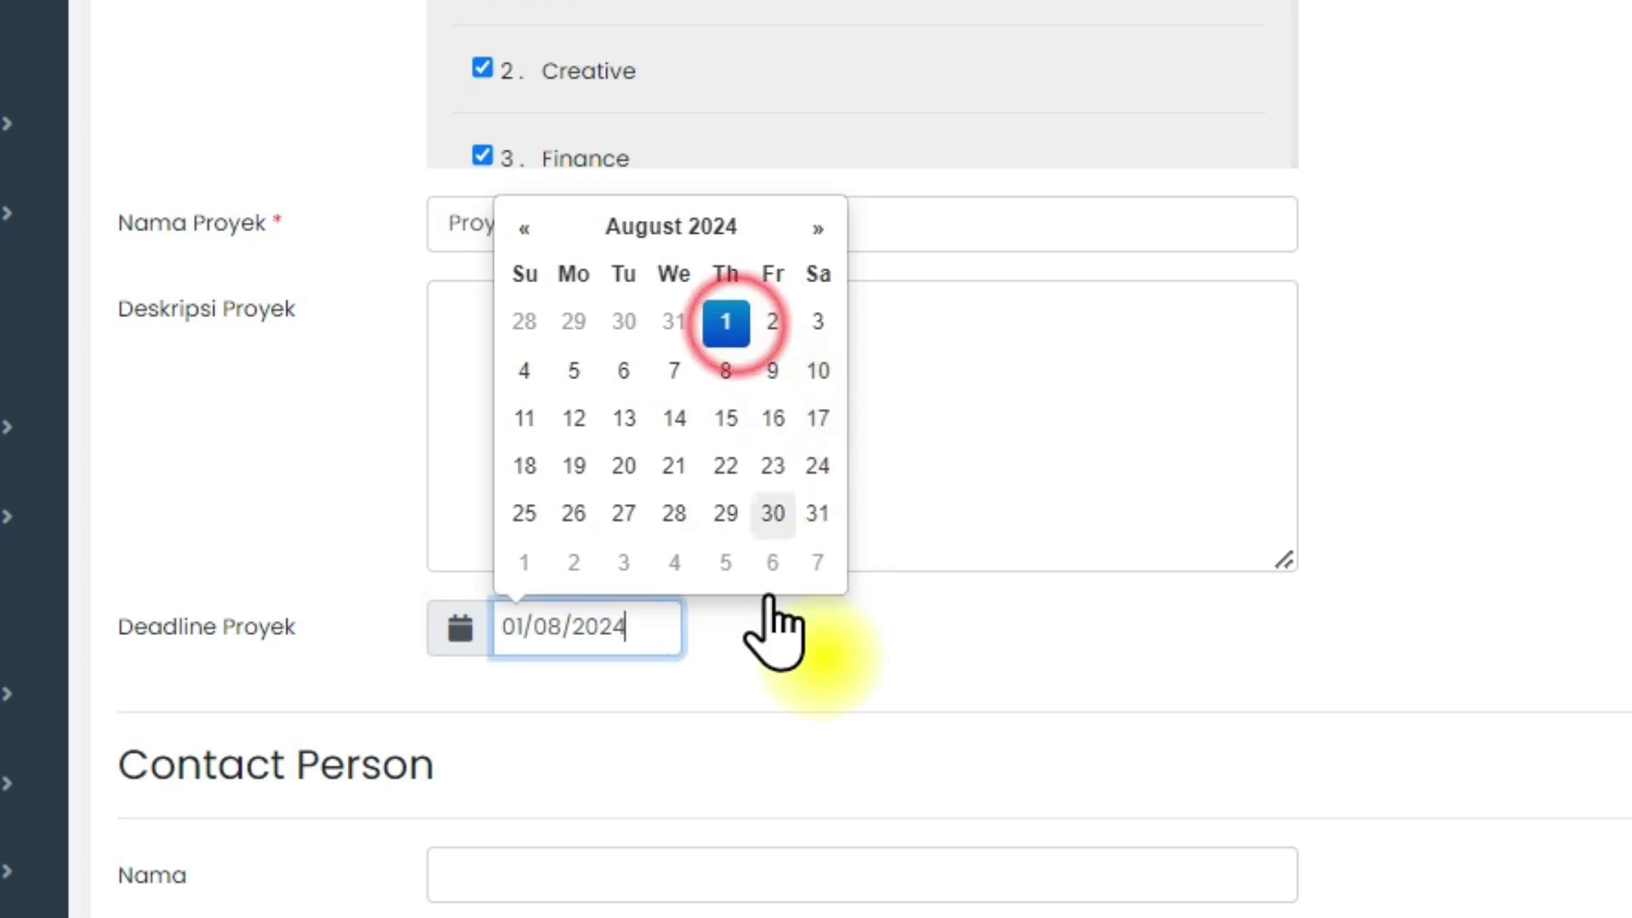
click(776, 620)
Leave the contact person's name, phone number and email empty and save the project.
click(788, 889)
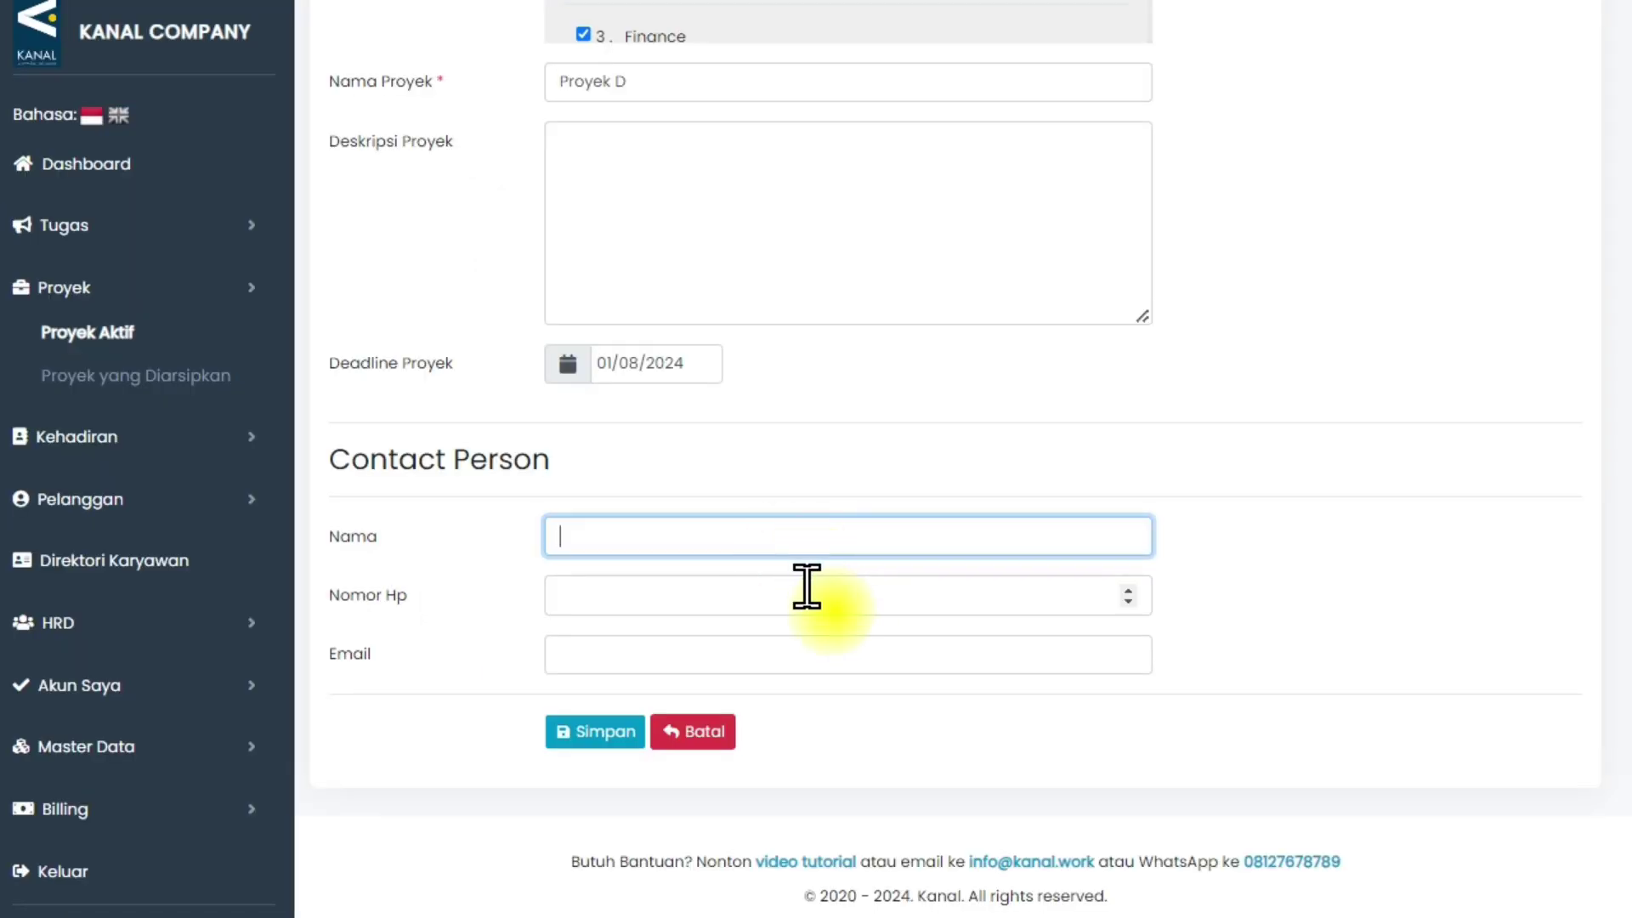
click(806, 586)
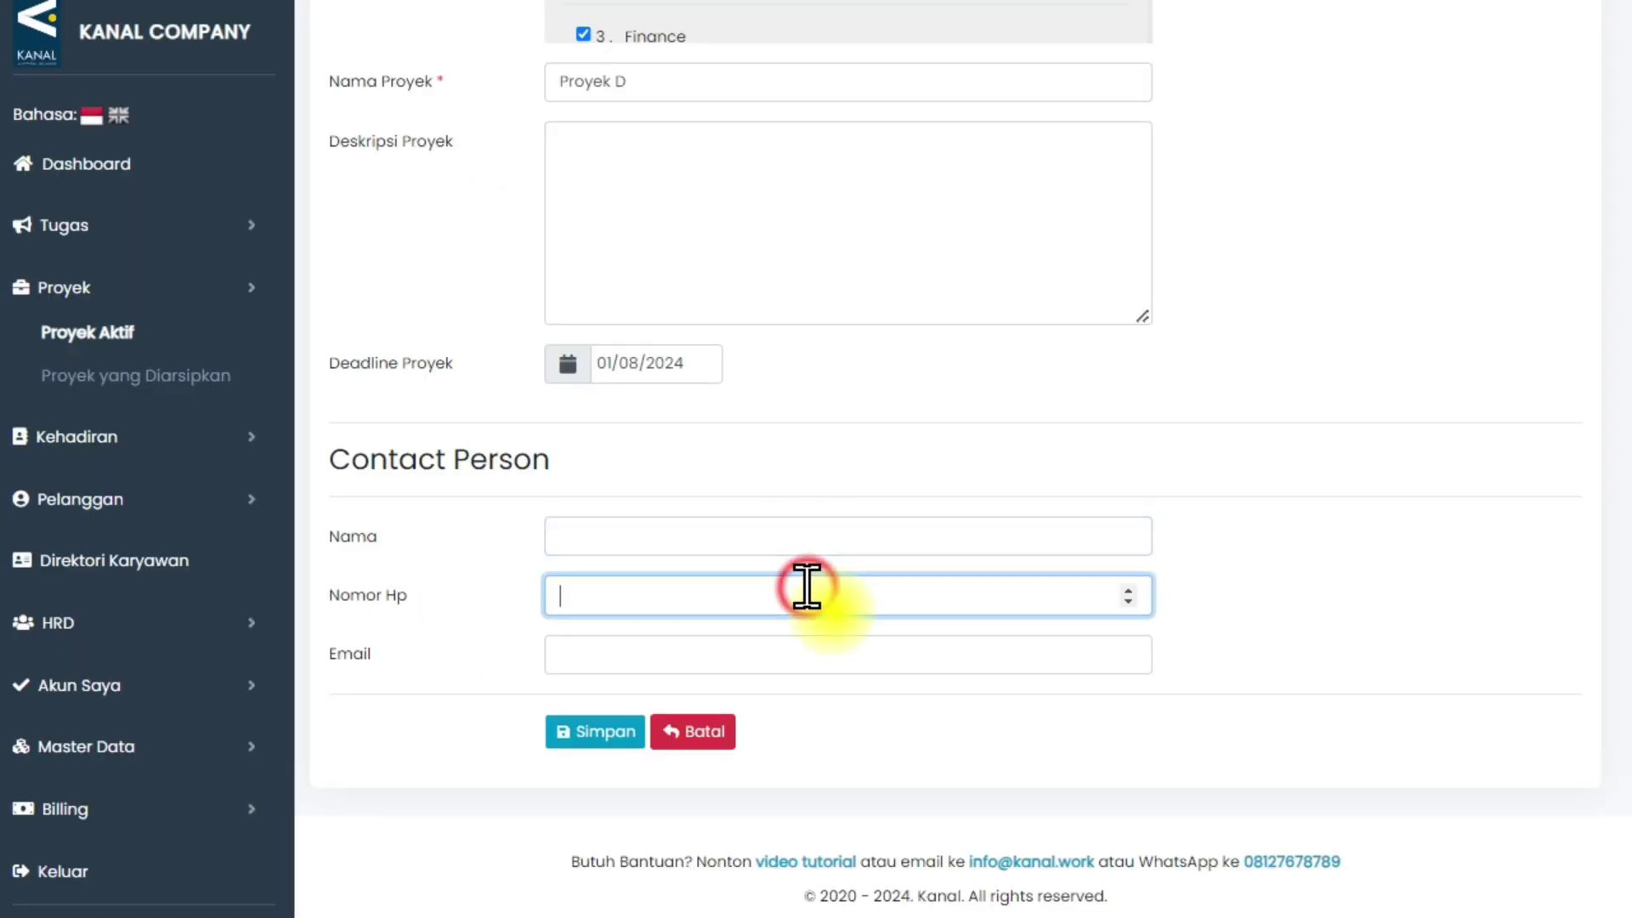
click(813, 651)
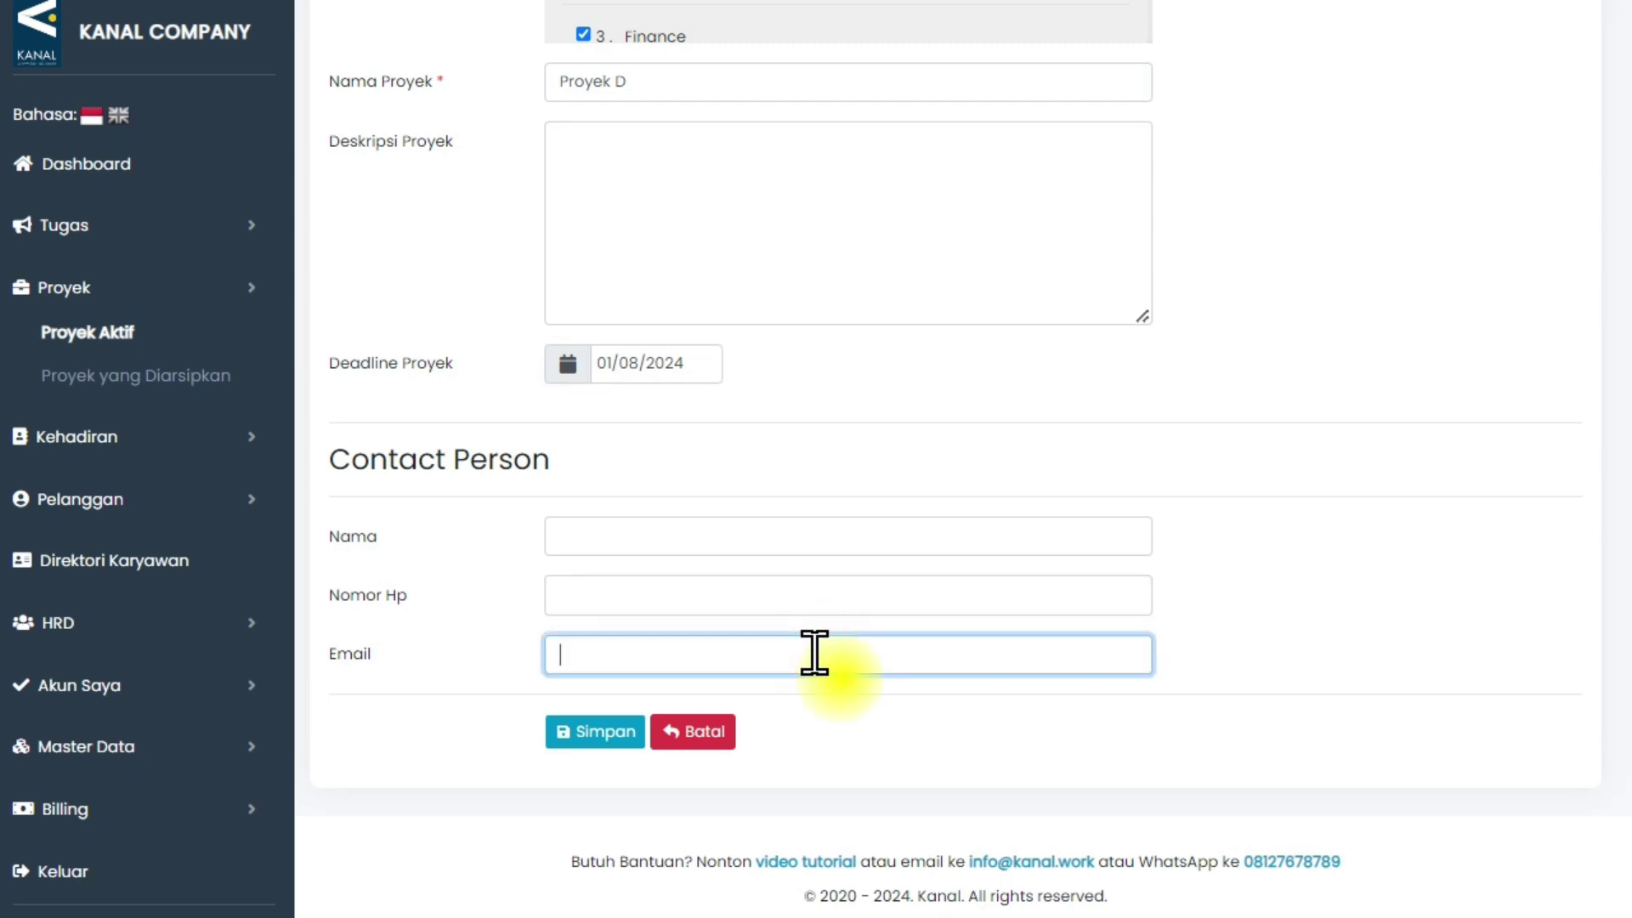
click(607, 734)
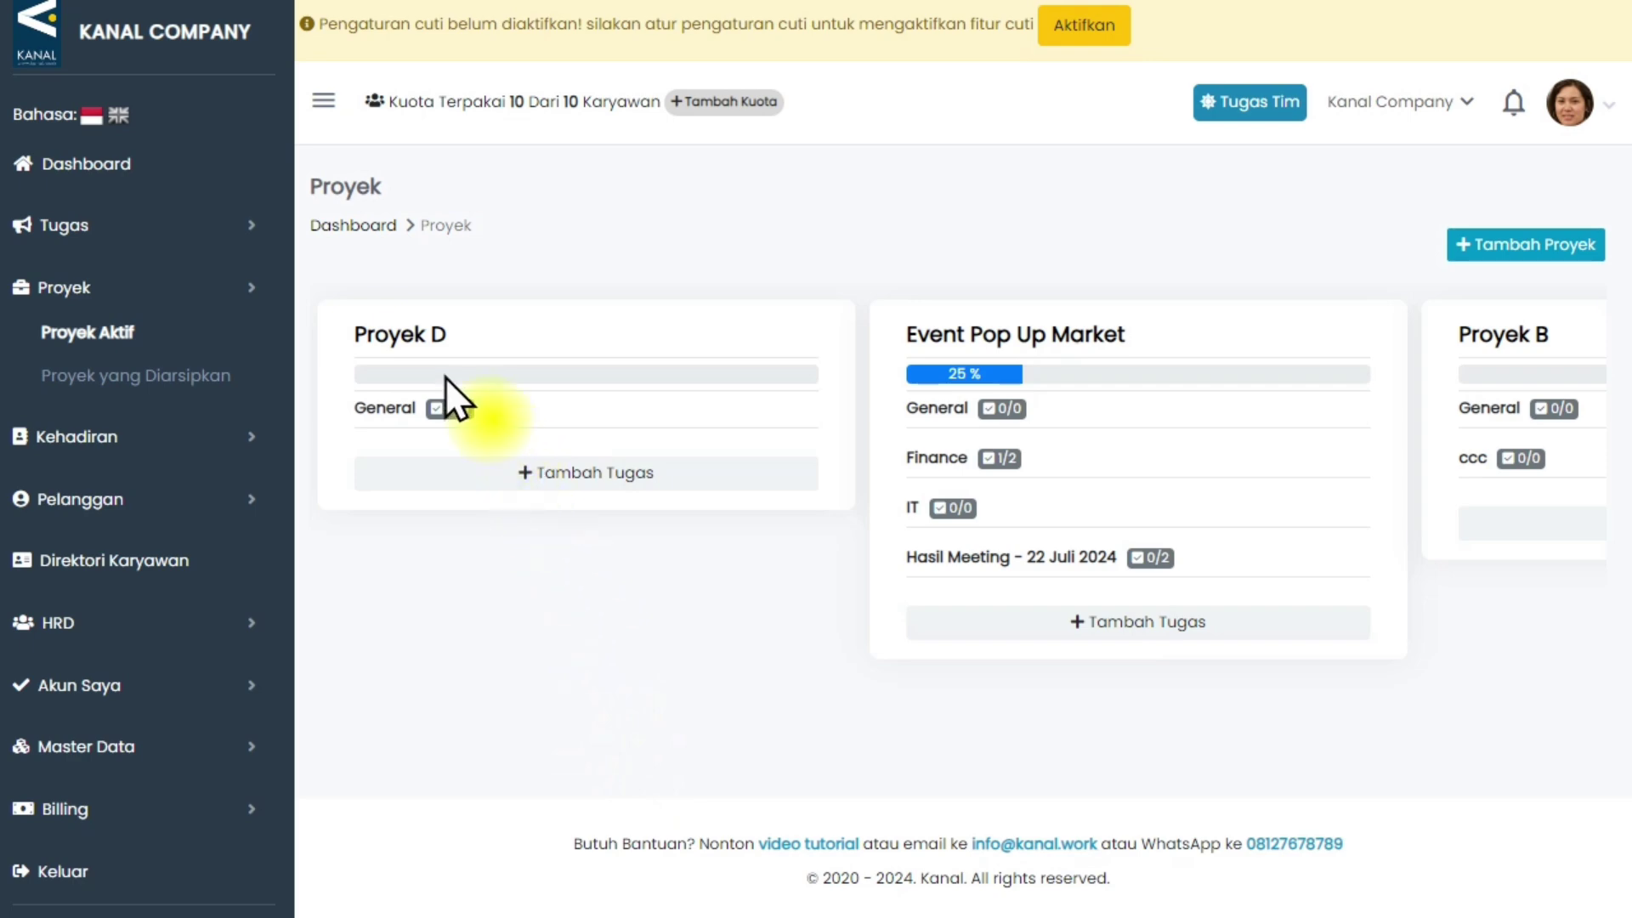
Open Proyek D and add a checklist named "Tim Sosial Media" to it.
click(430, 347)
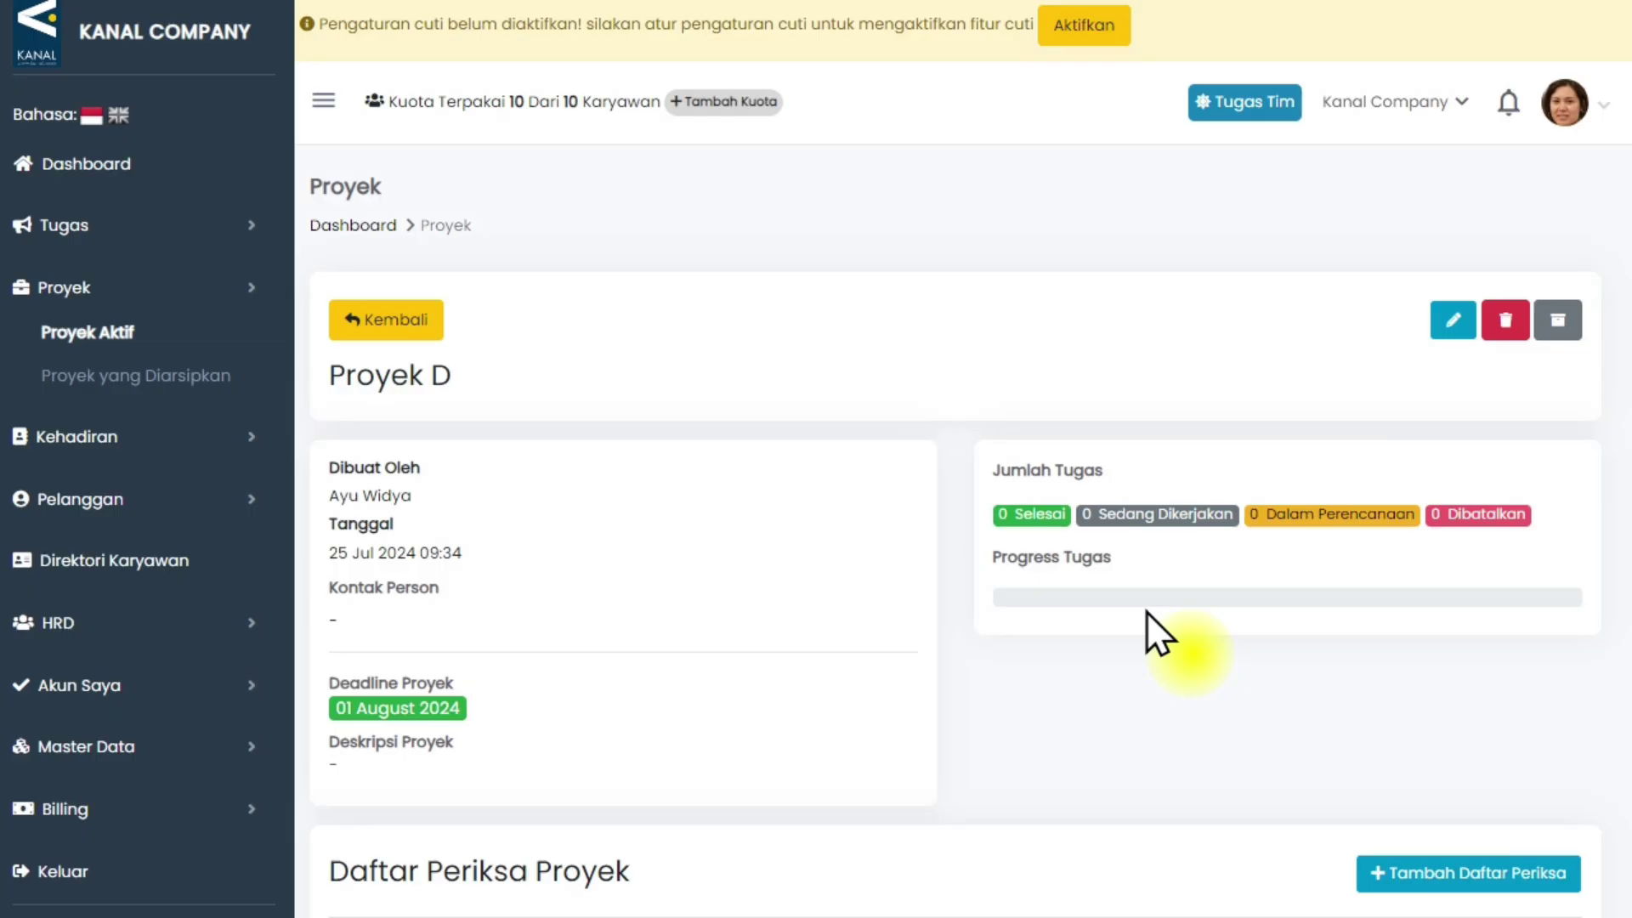
scroll(1048, 542, down, 7)
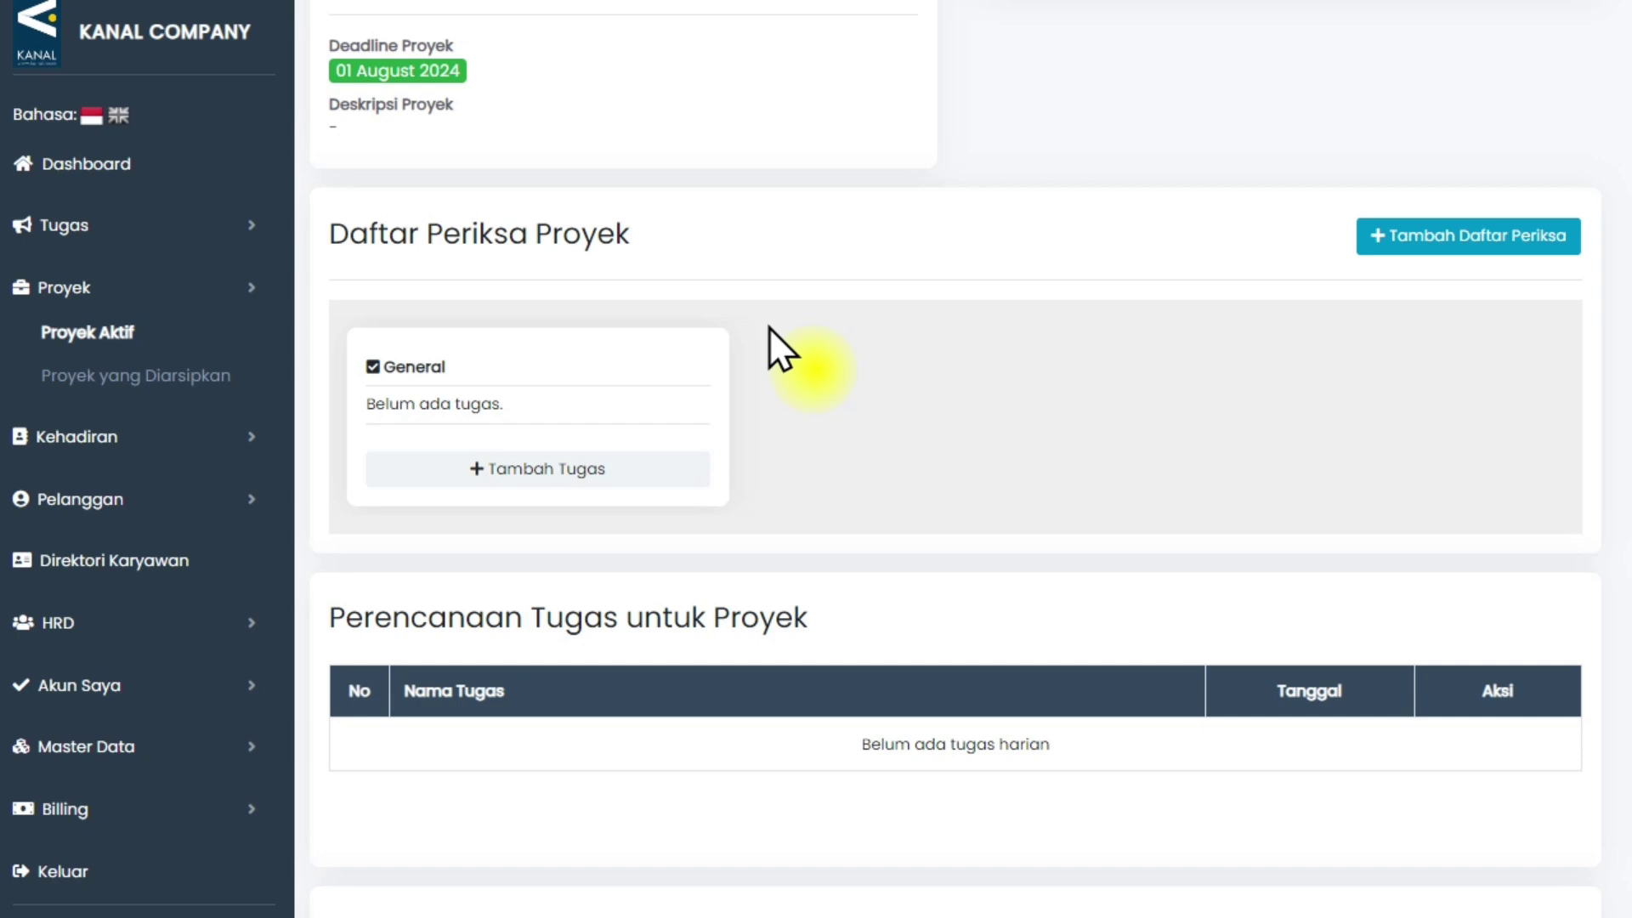
click(1402, 247)
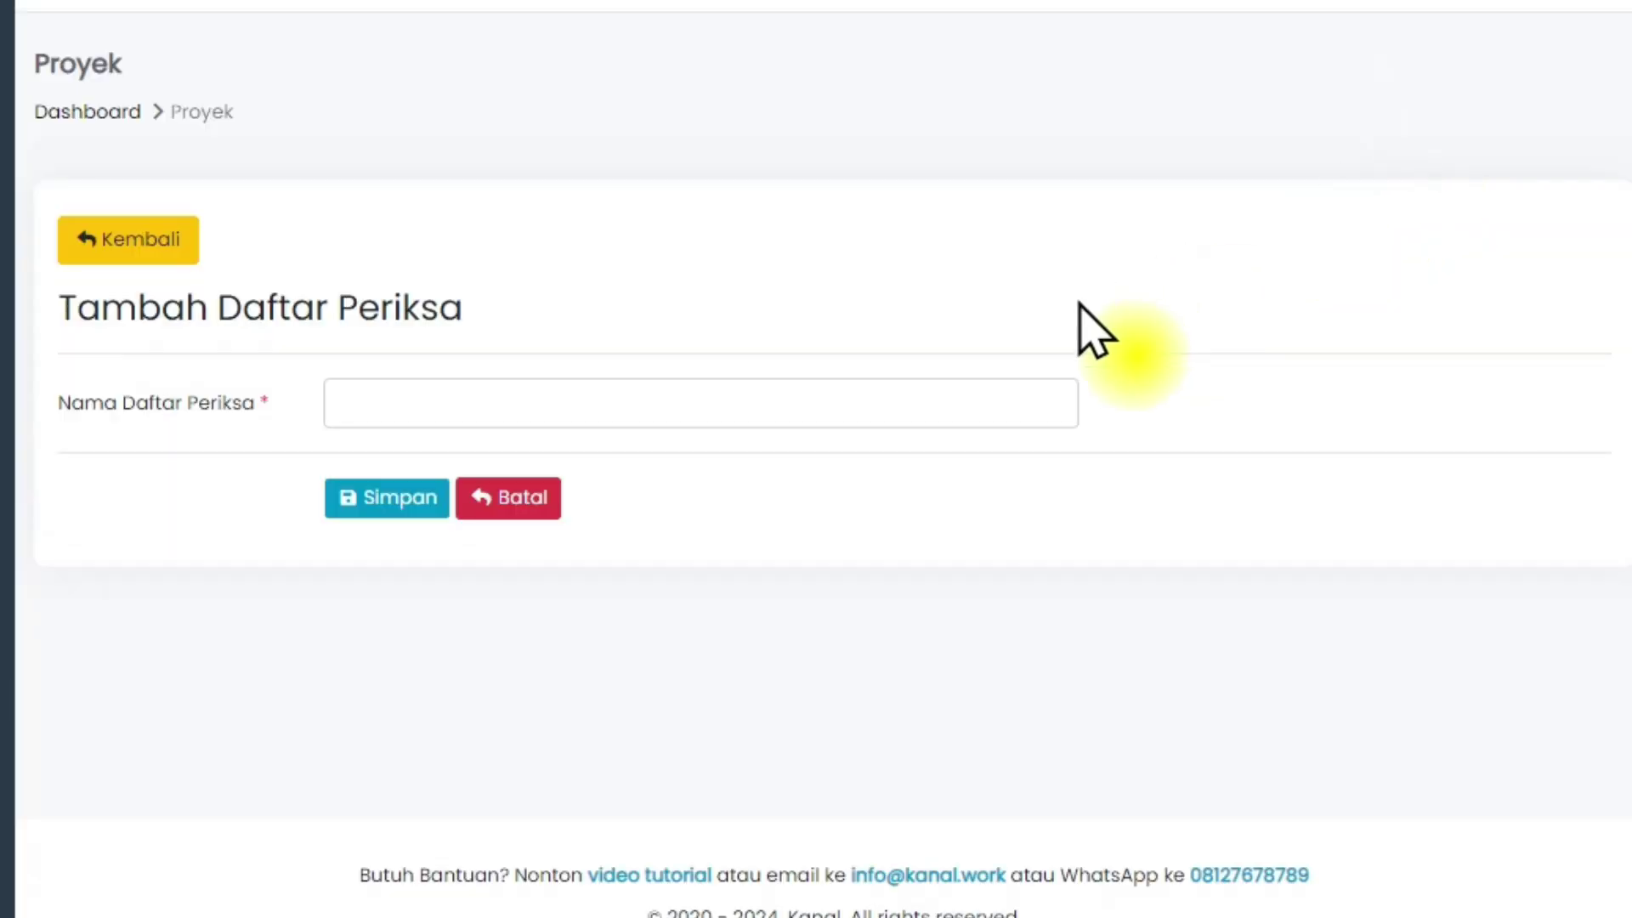
click(1011, 402)
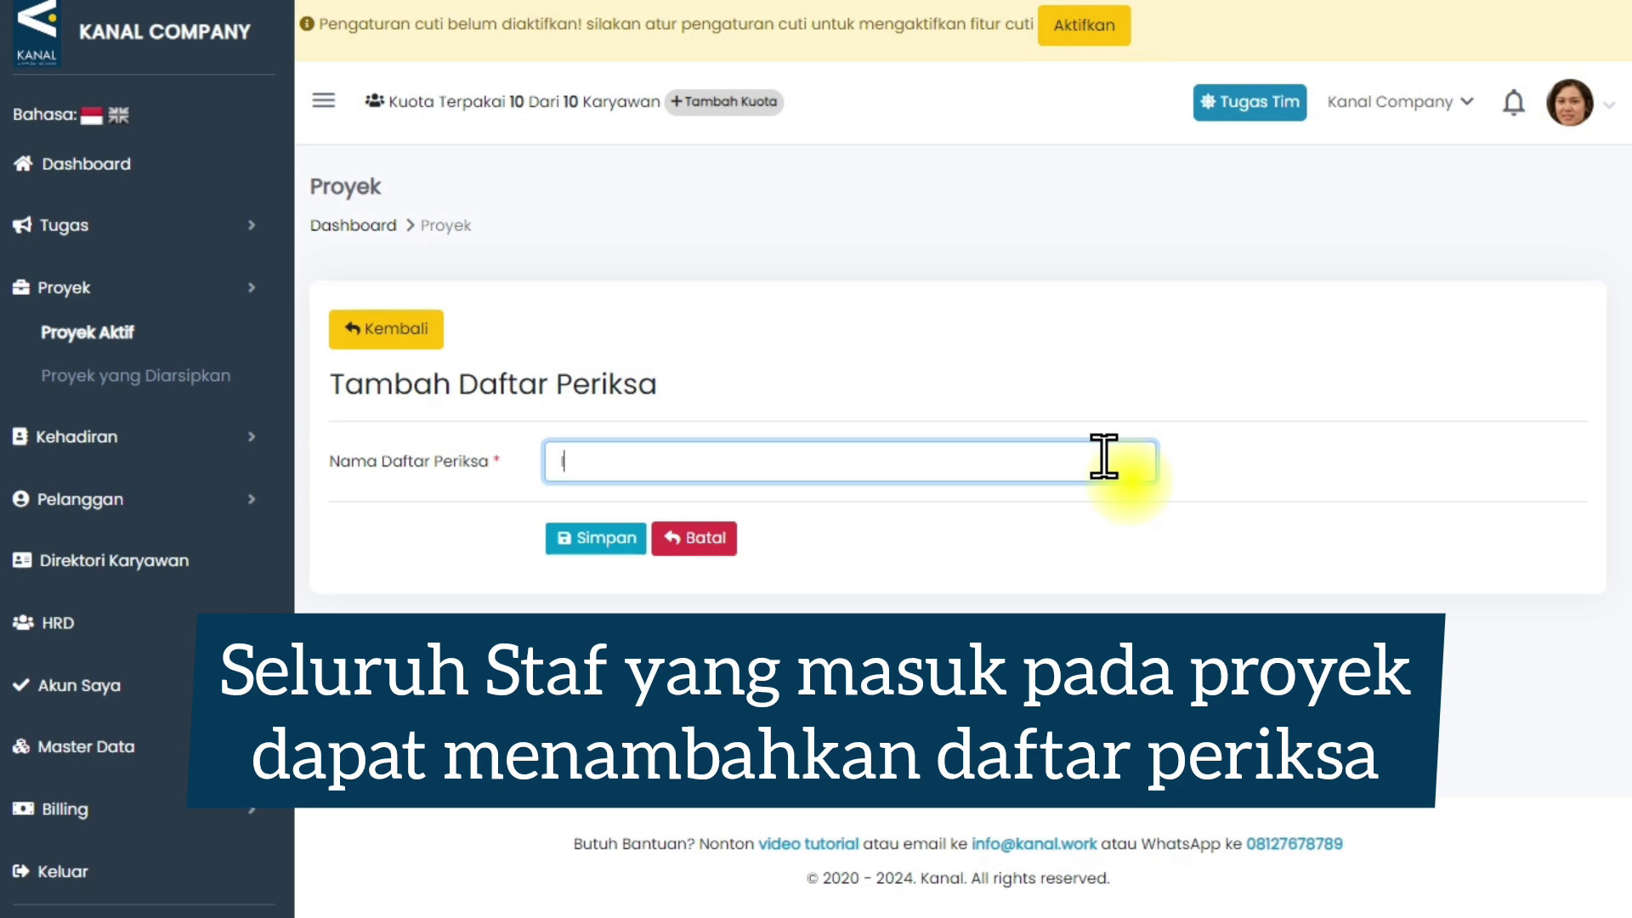
text(Sup)
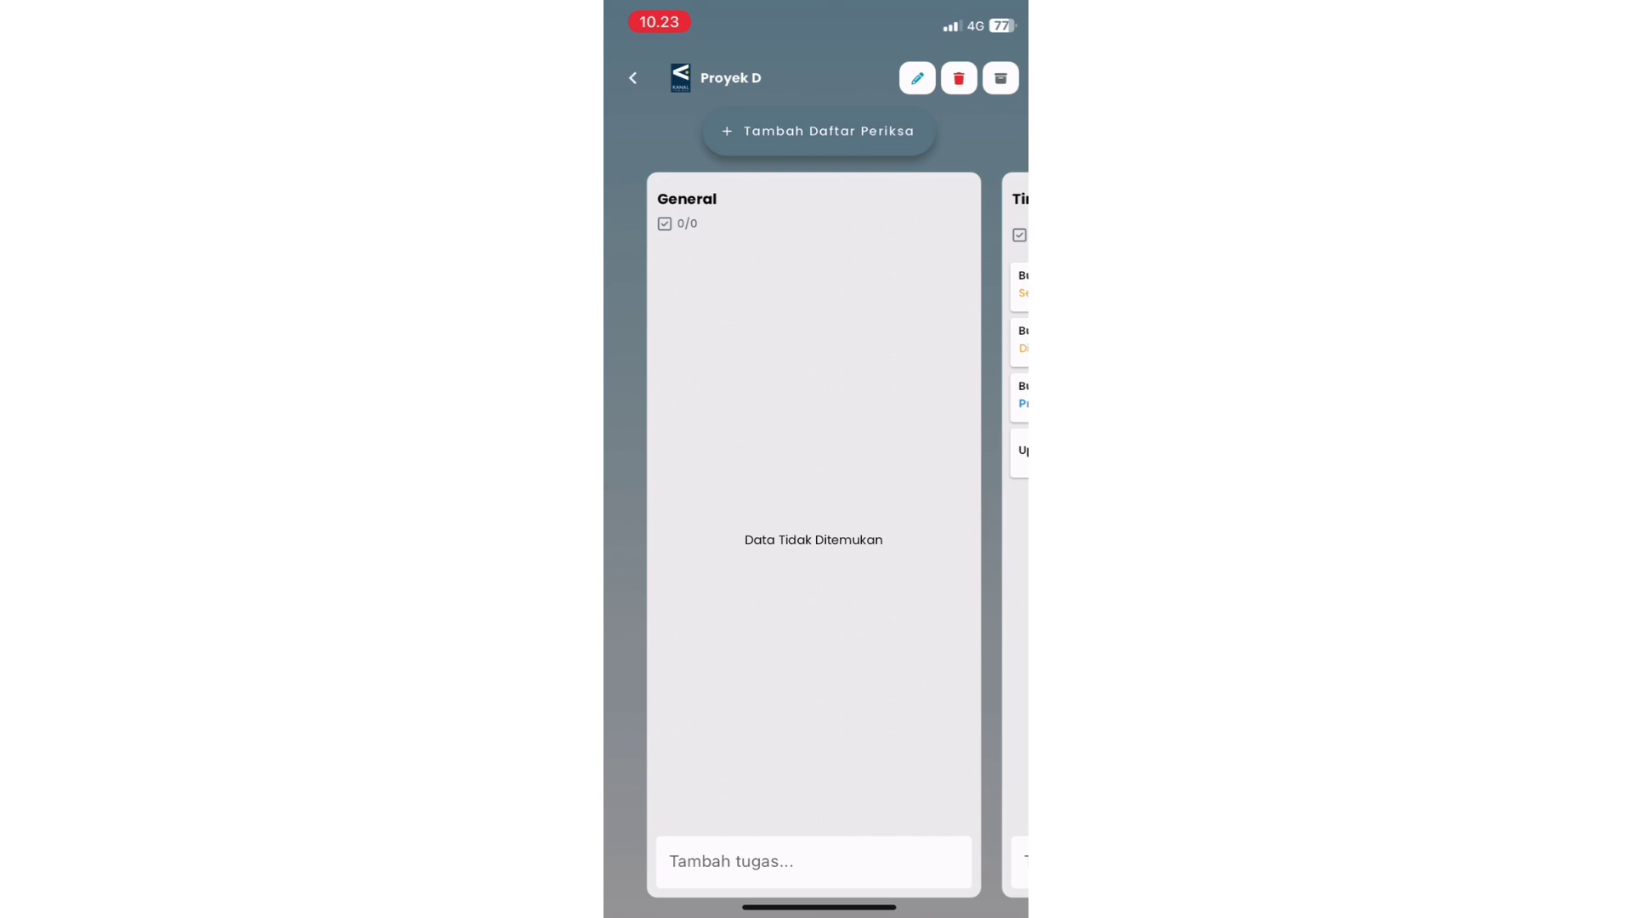
click(819, 131)
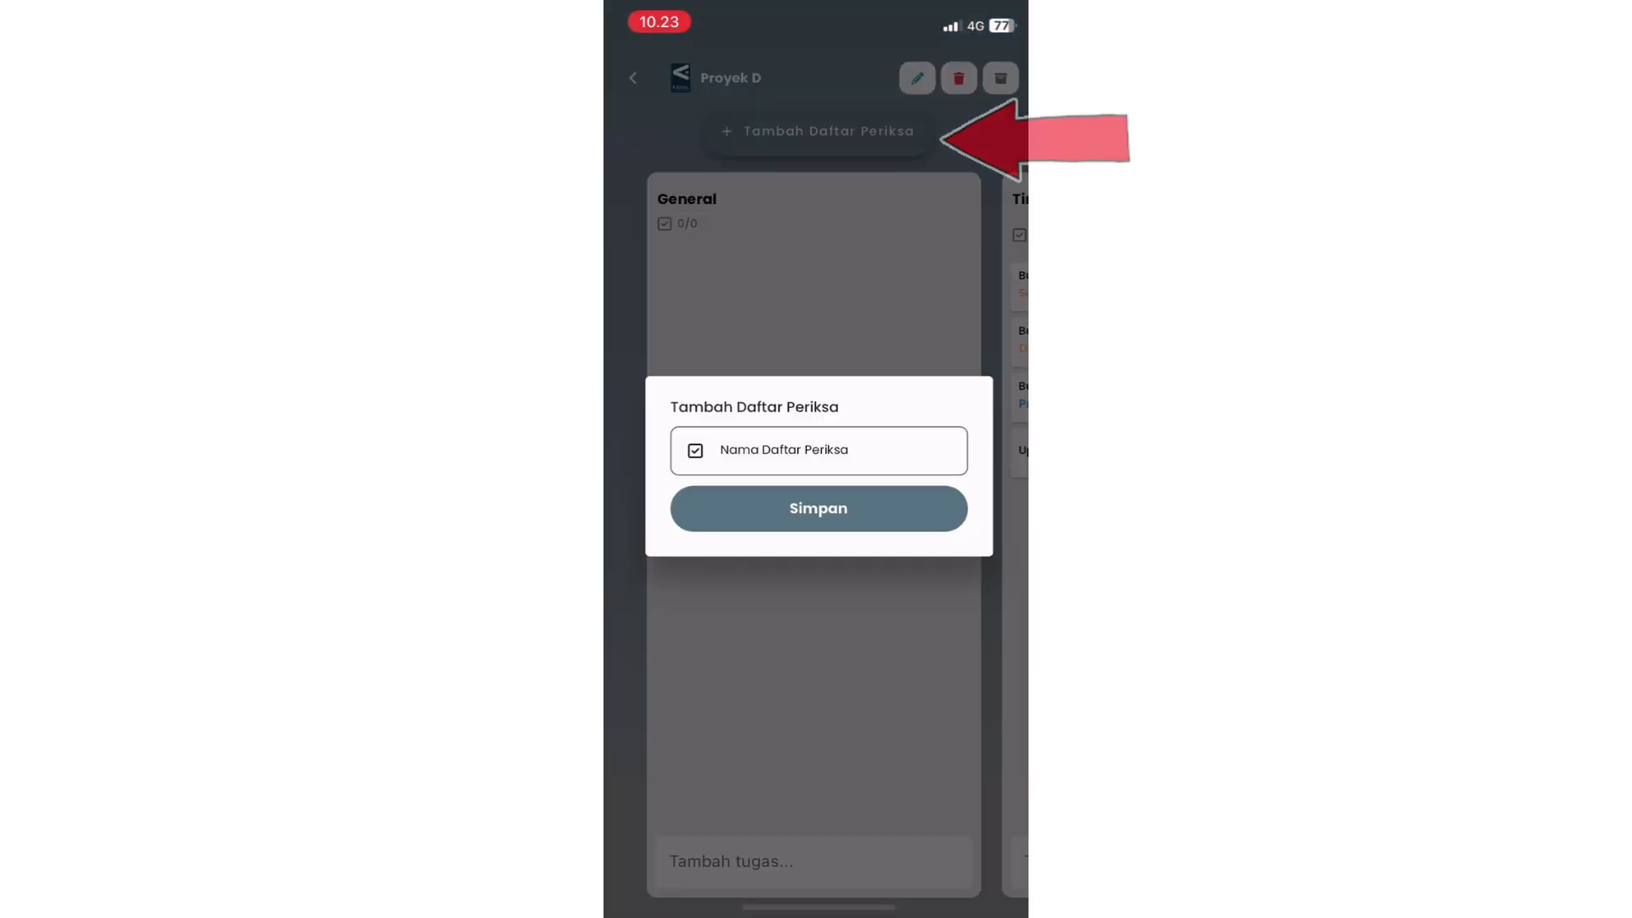
click(729, 448)
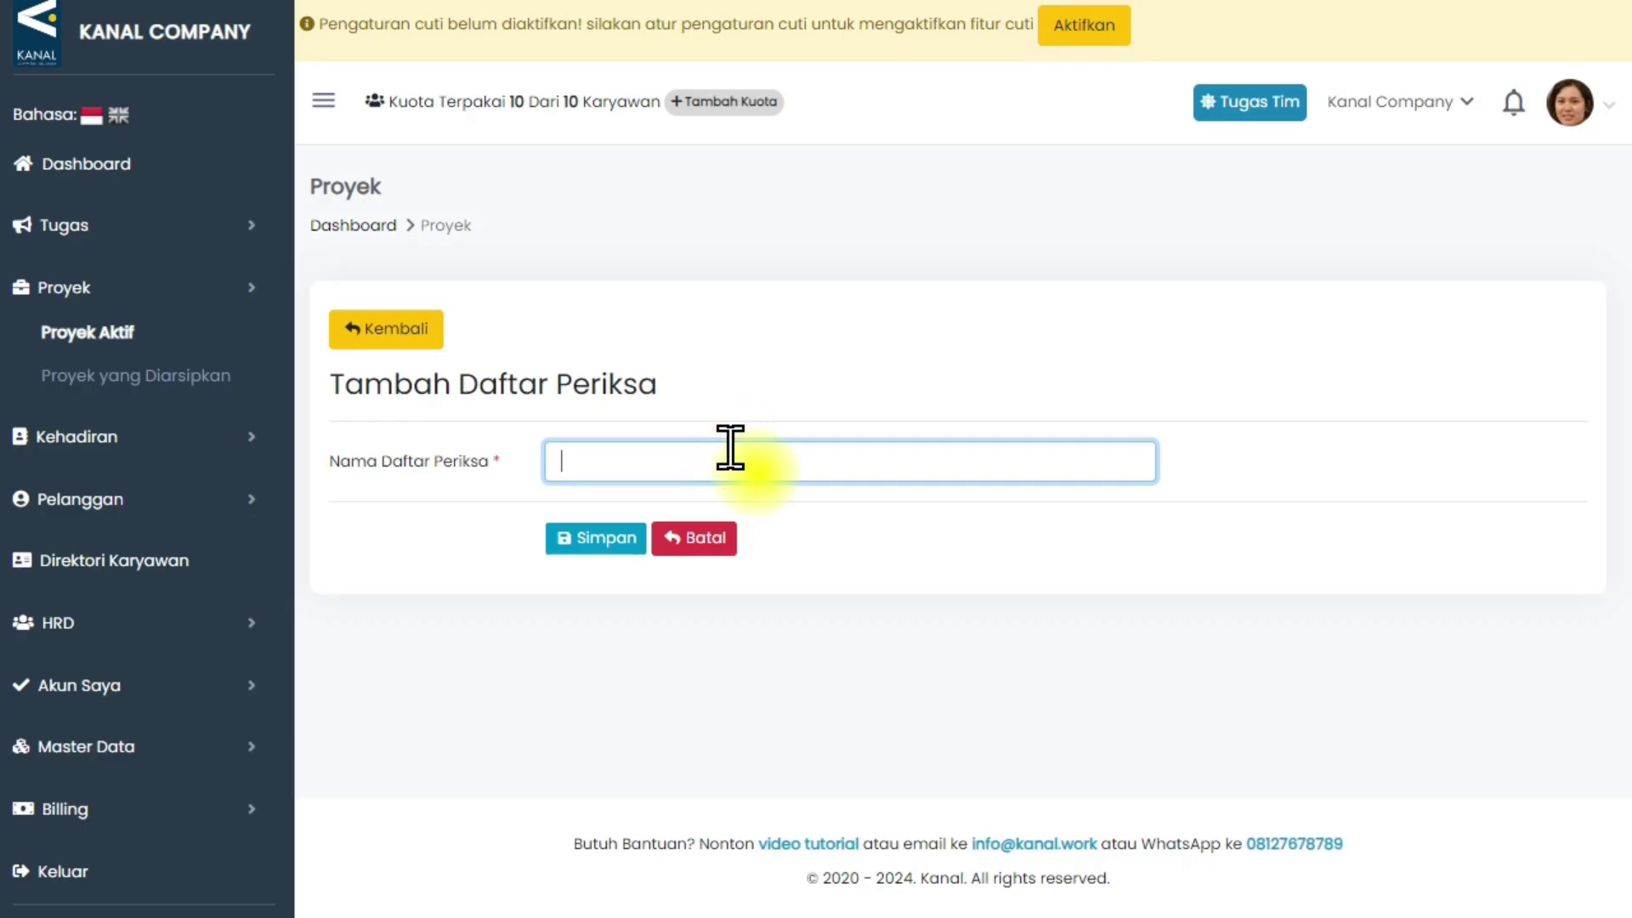
text(Tim Sosial Media)
click(604, 542)
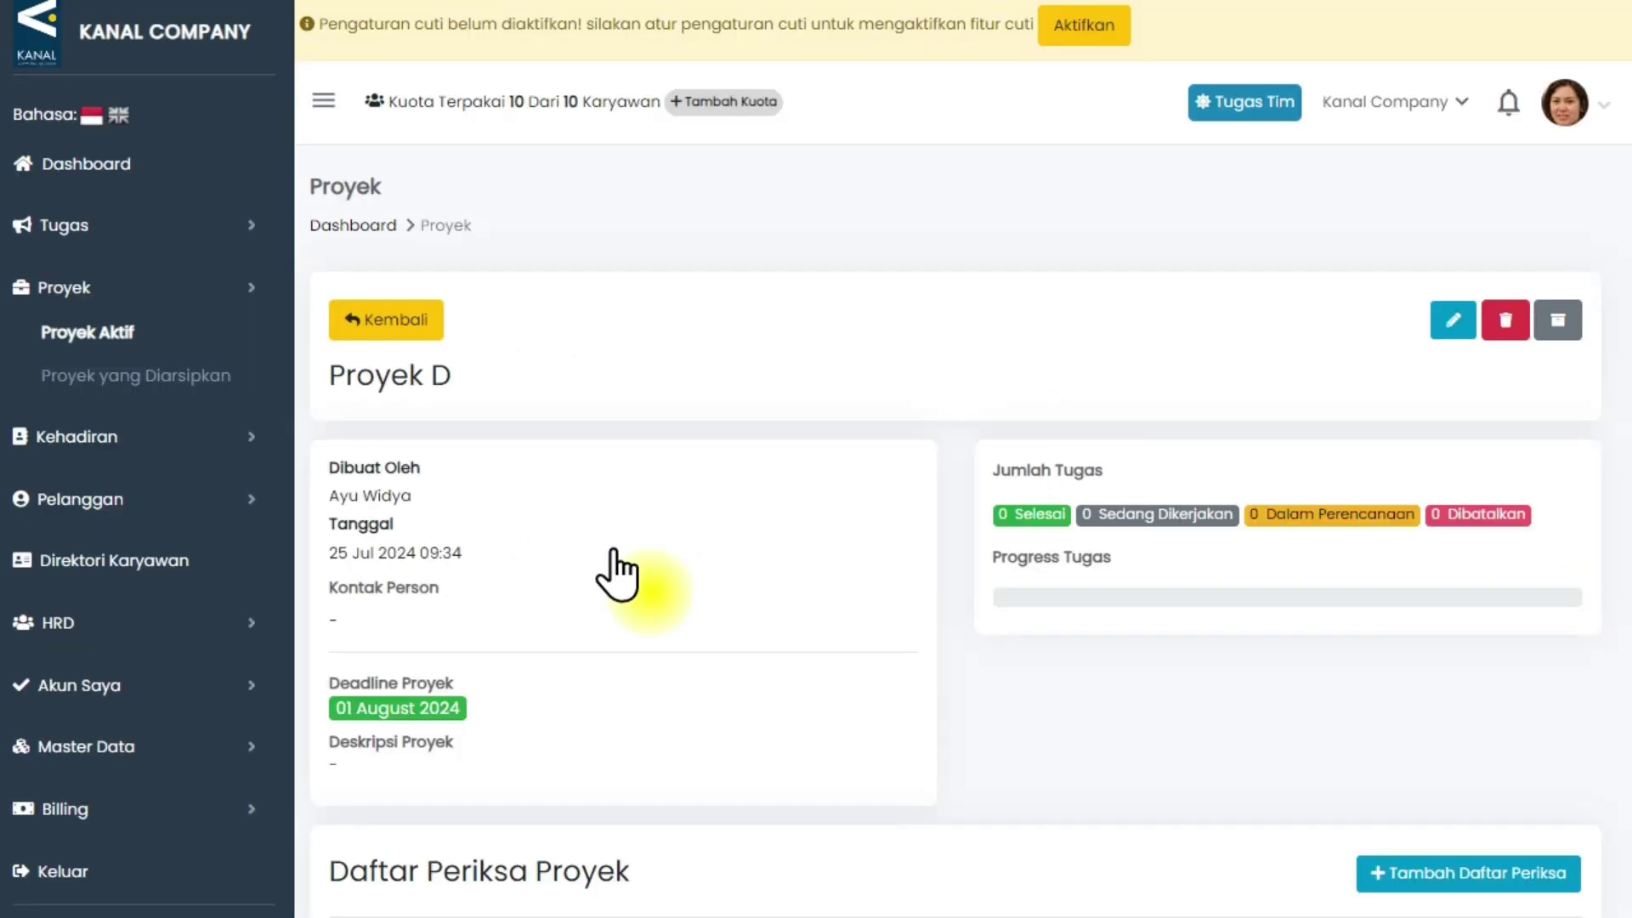
Try to delete the Tim Sosial Media checklist while it still contains a task.
scroll(614, 554, down, 5)
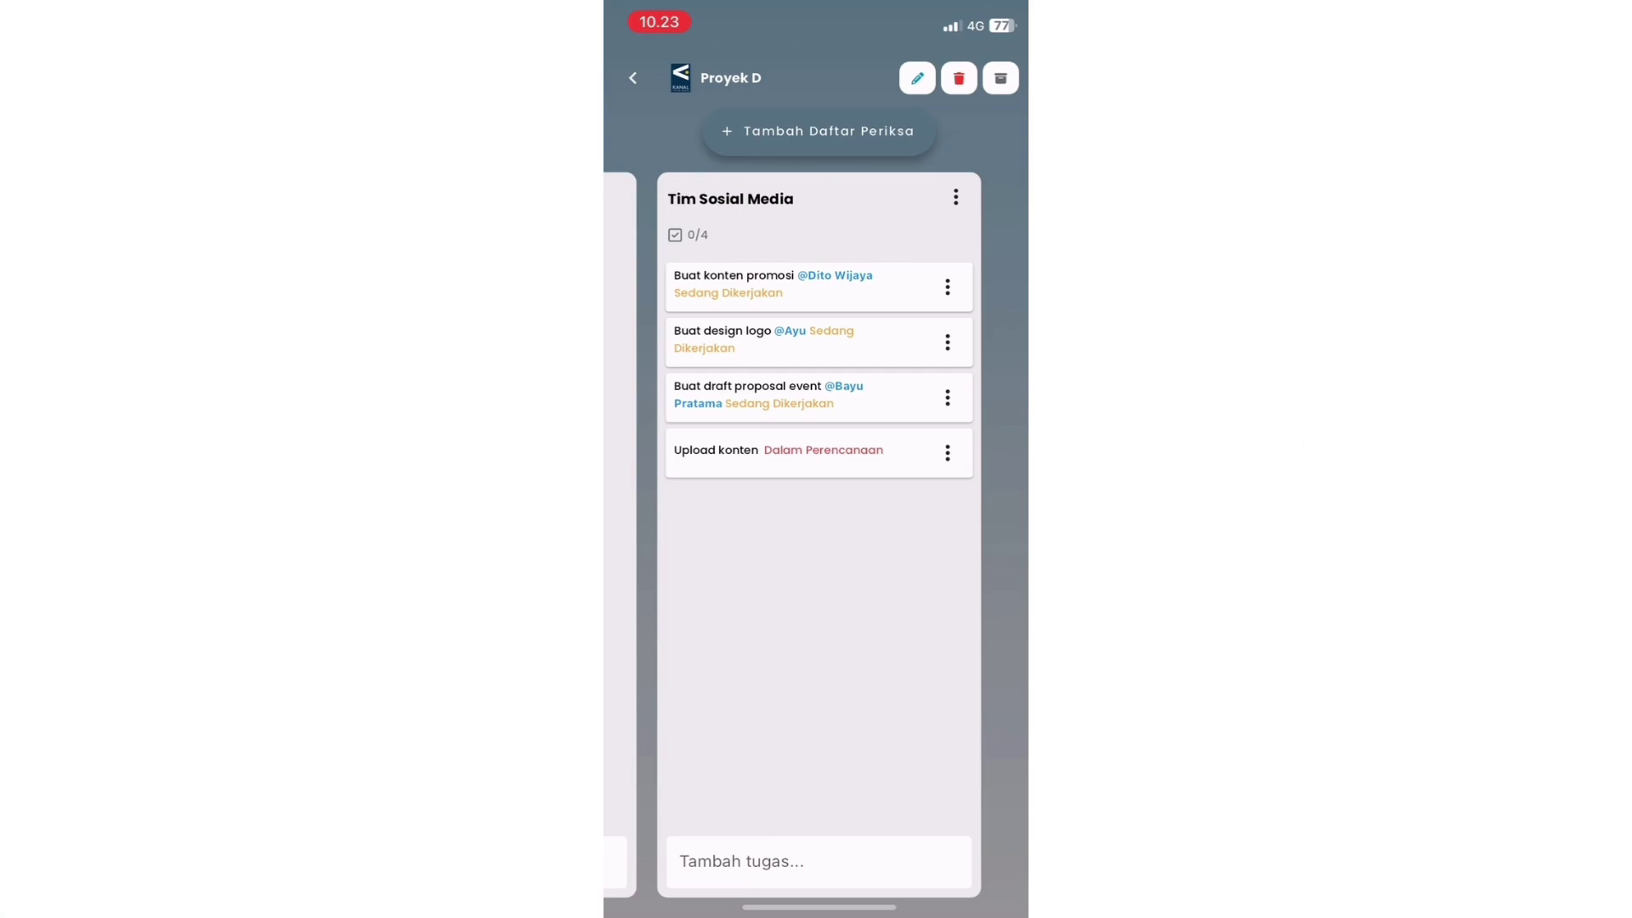
click(955, 198)
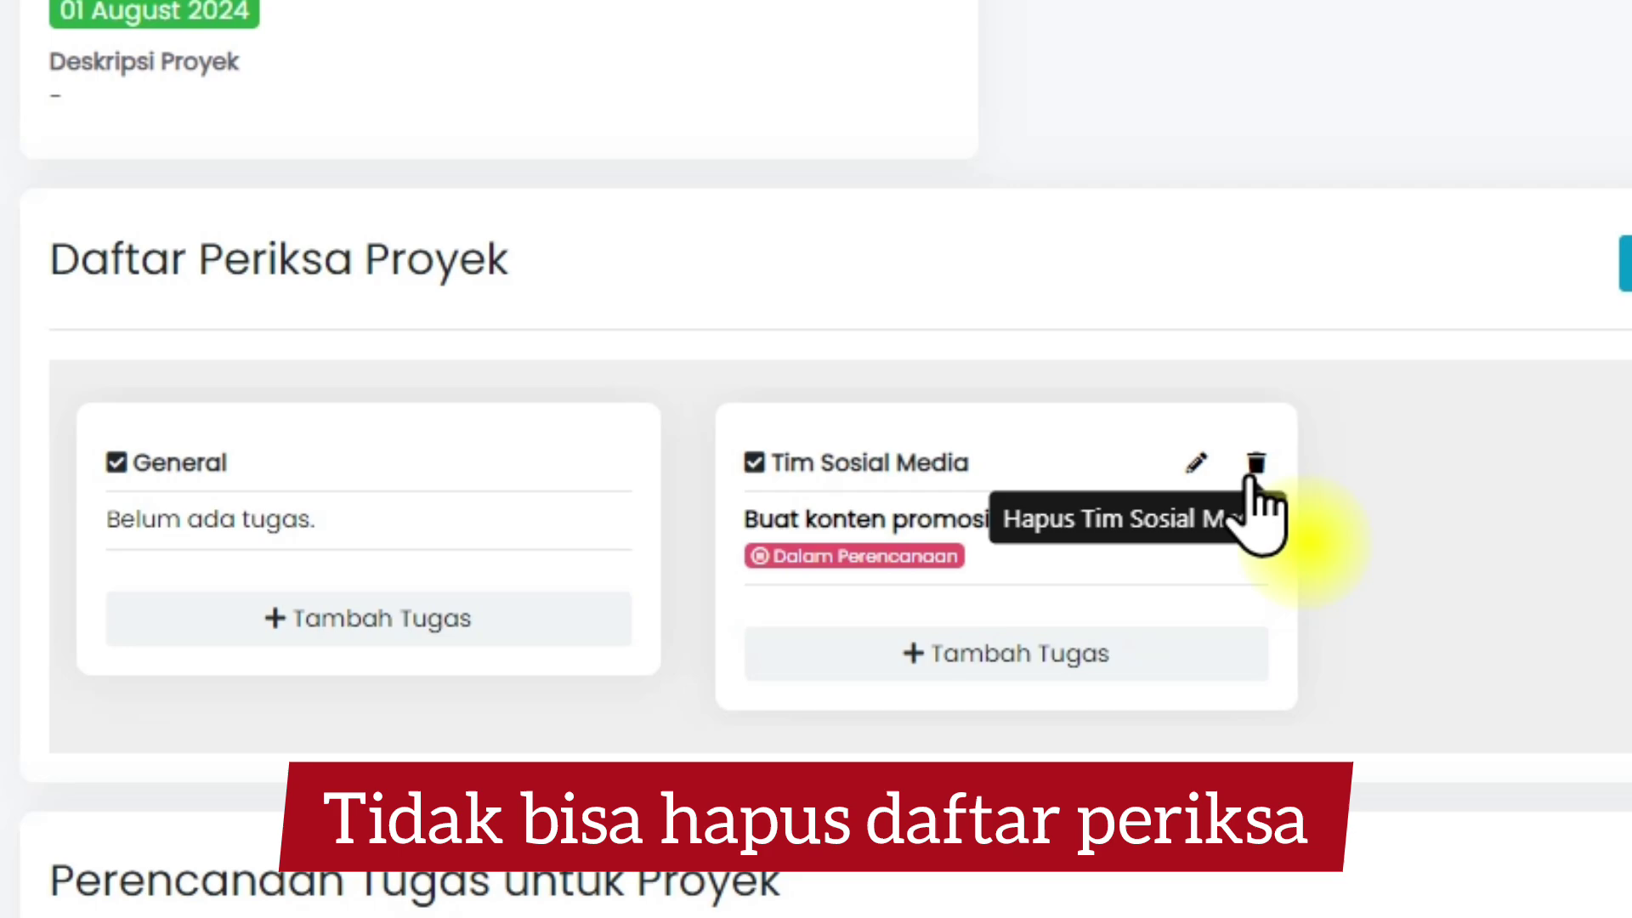
click(1119, 579)
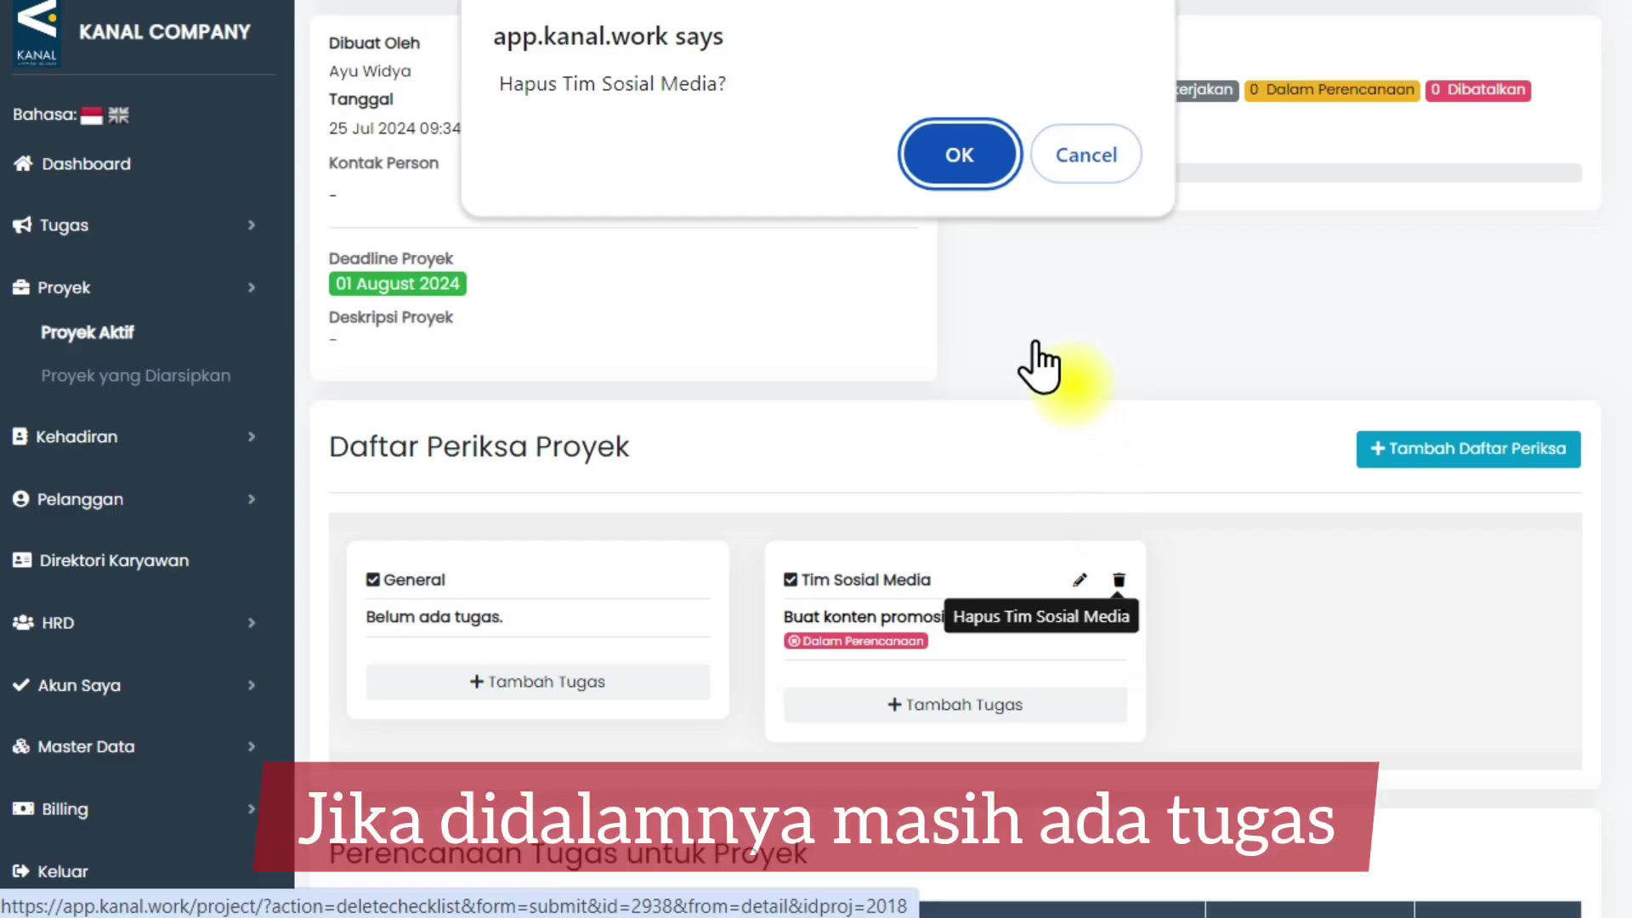
click(975, 160)
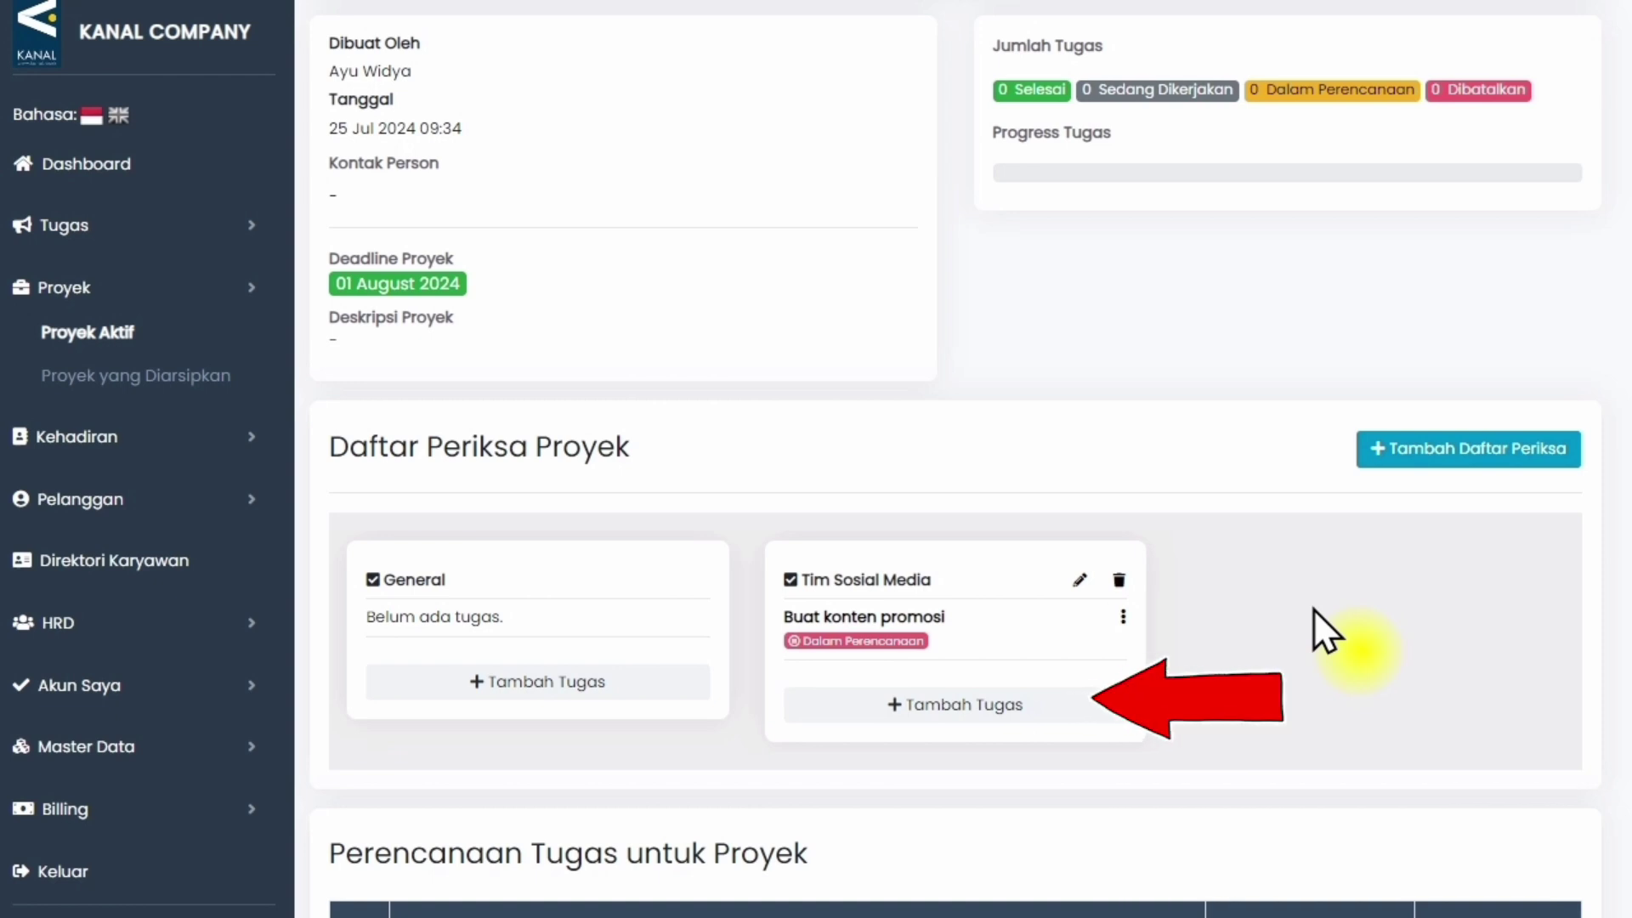
Add the task "Buat design logo" to the Tim Sosial Media checklist and save it.
scroll(1360, 527, down, 9)
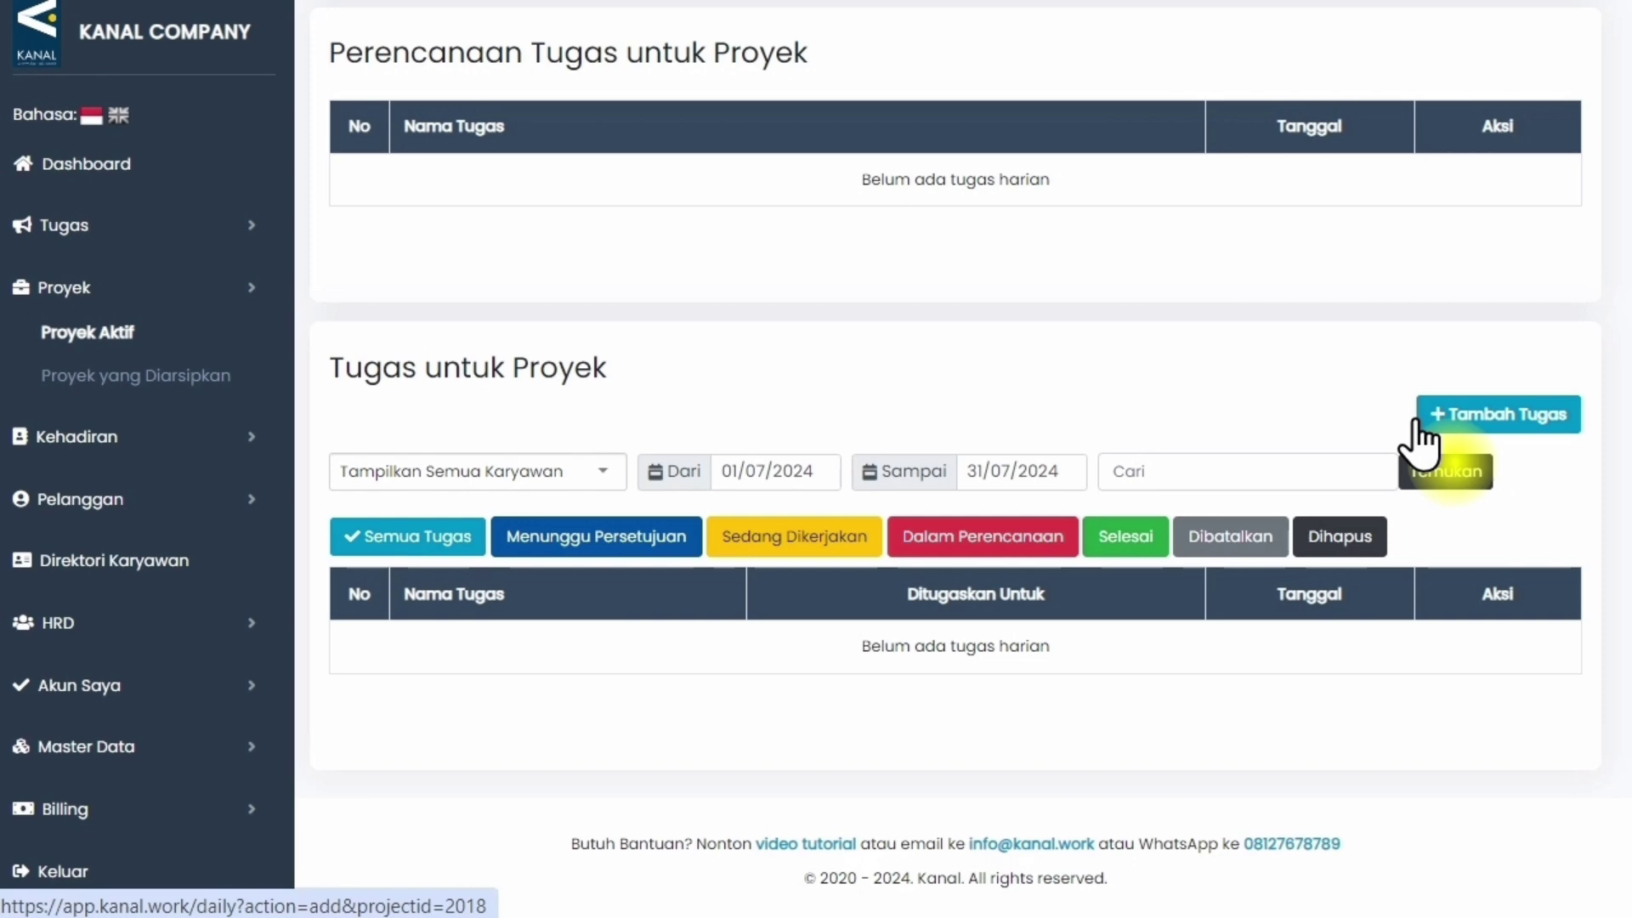
scroll(1313, 609, up, 9)
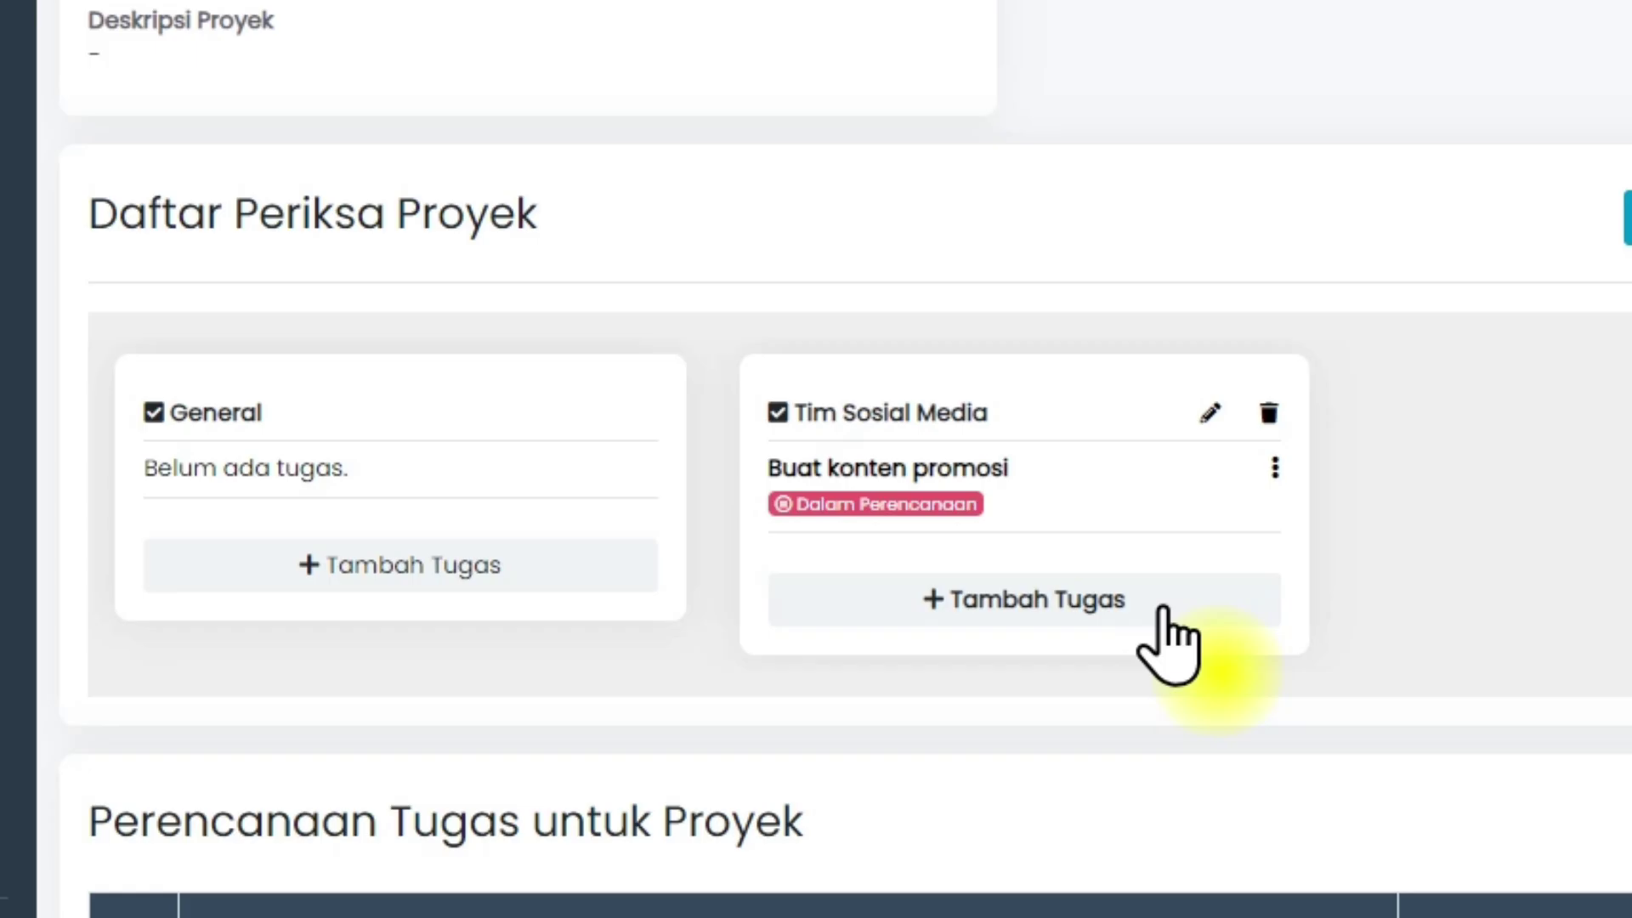
click(1055, 708)
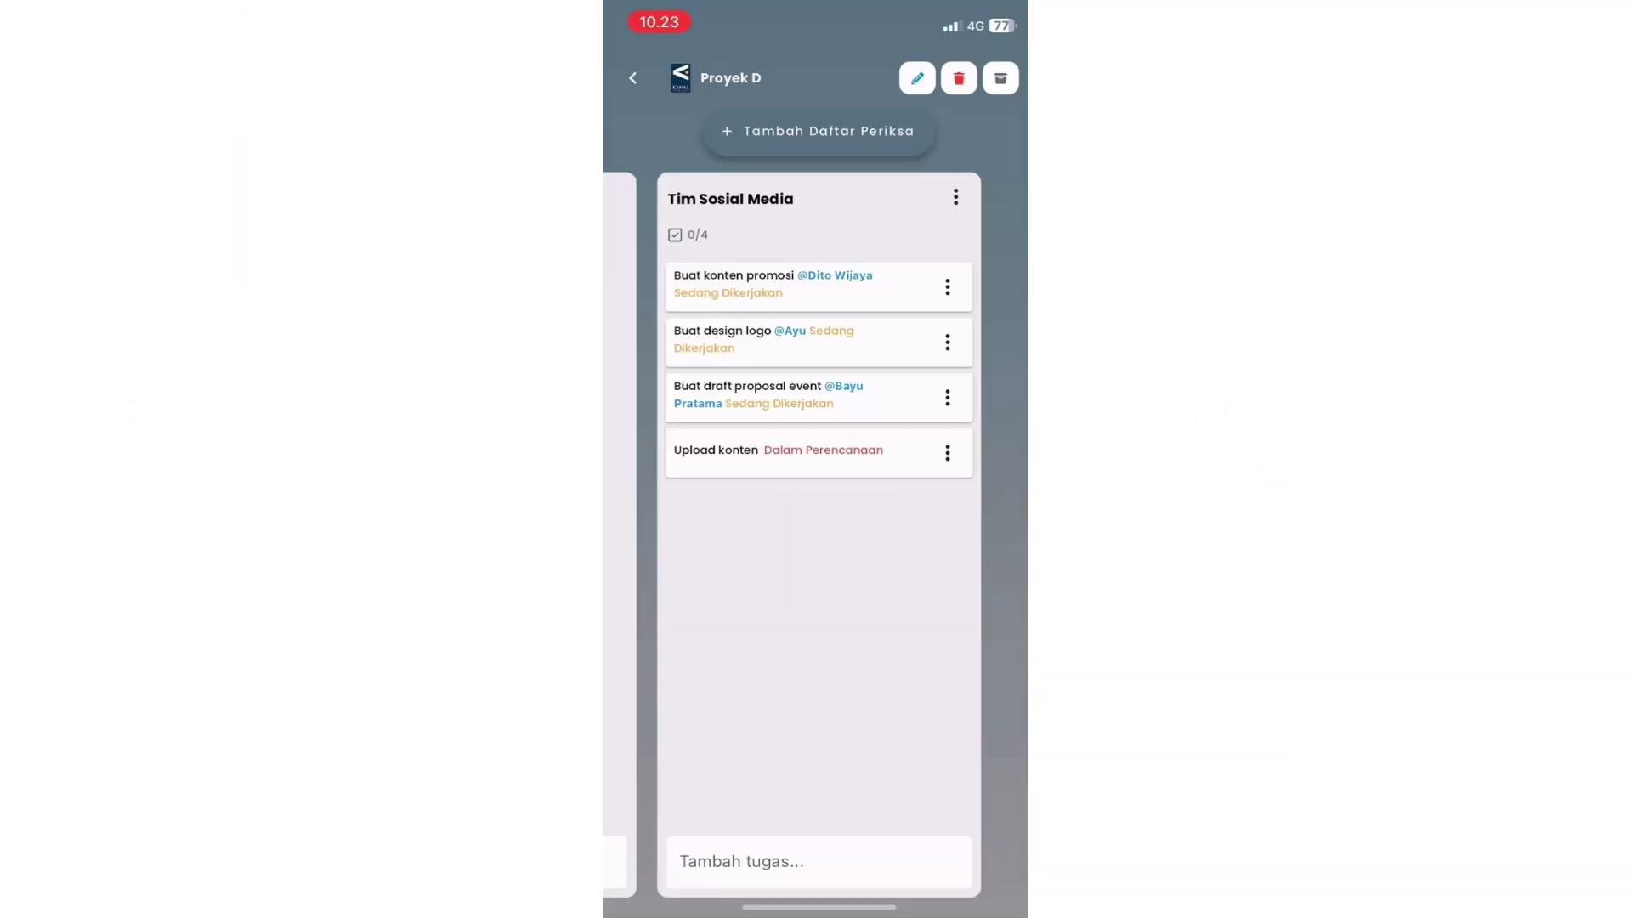
click(819, 861)
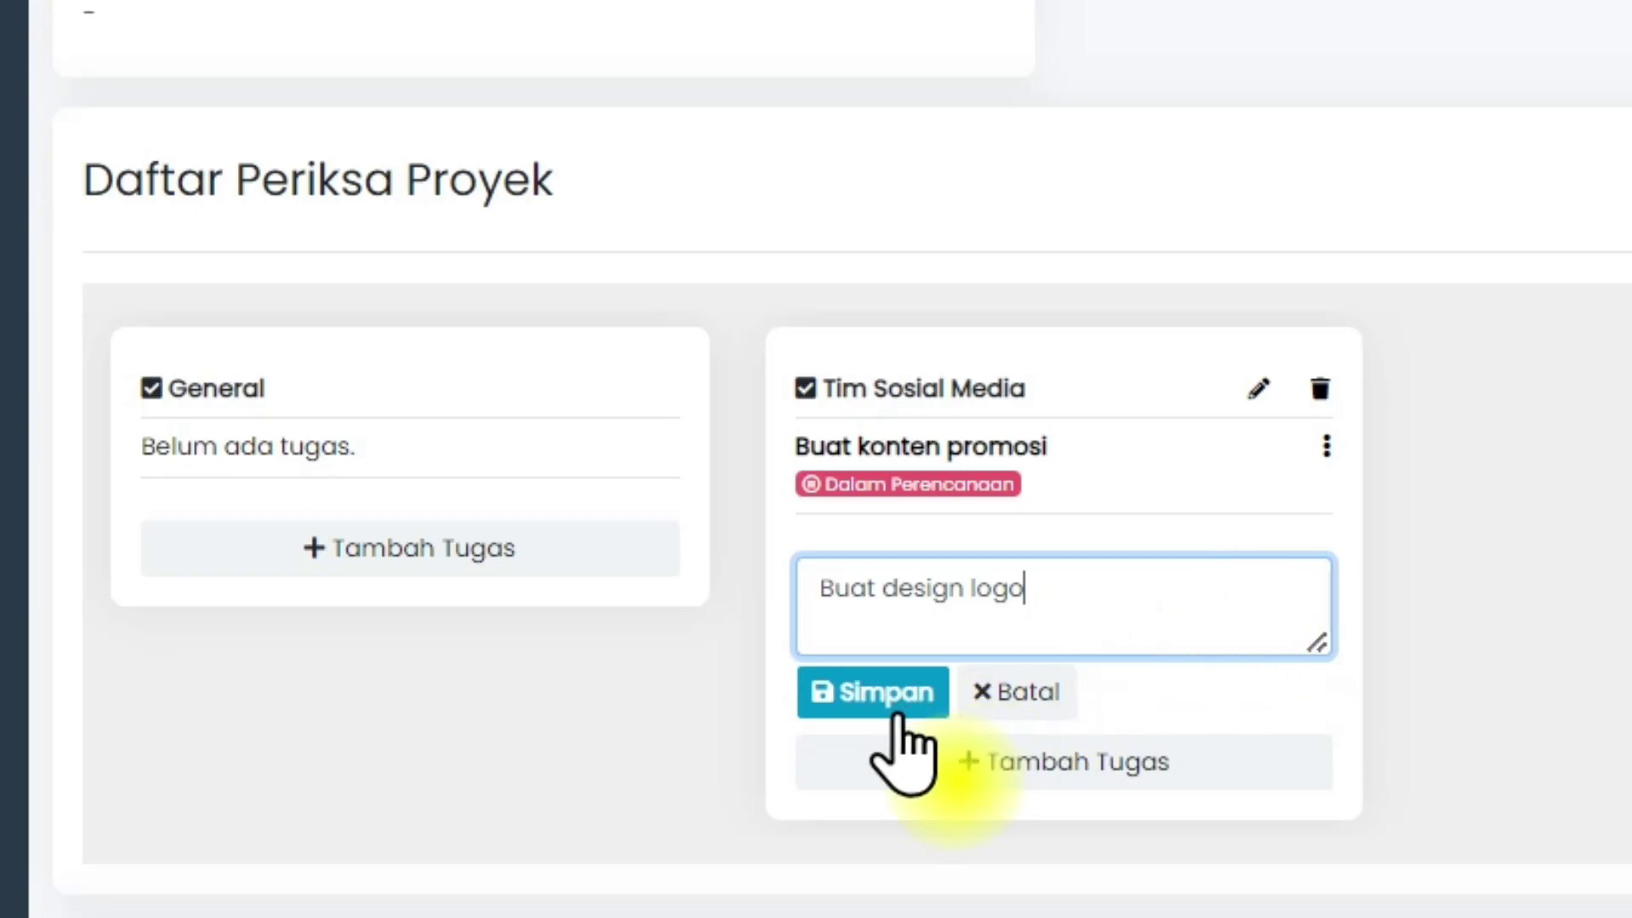
click(842, 780)
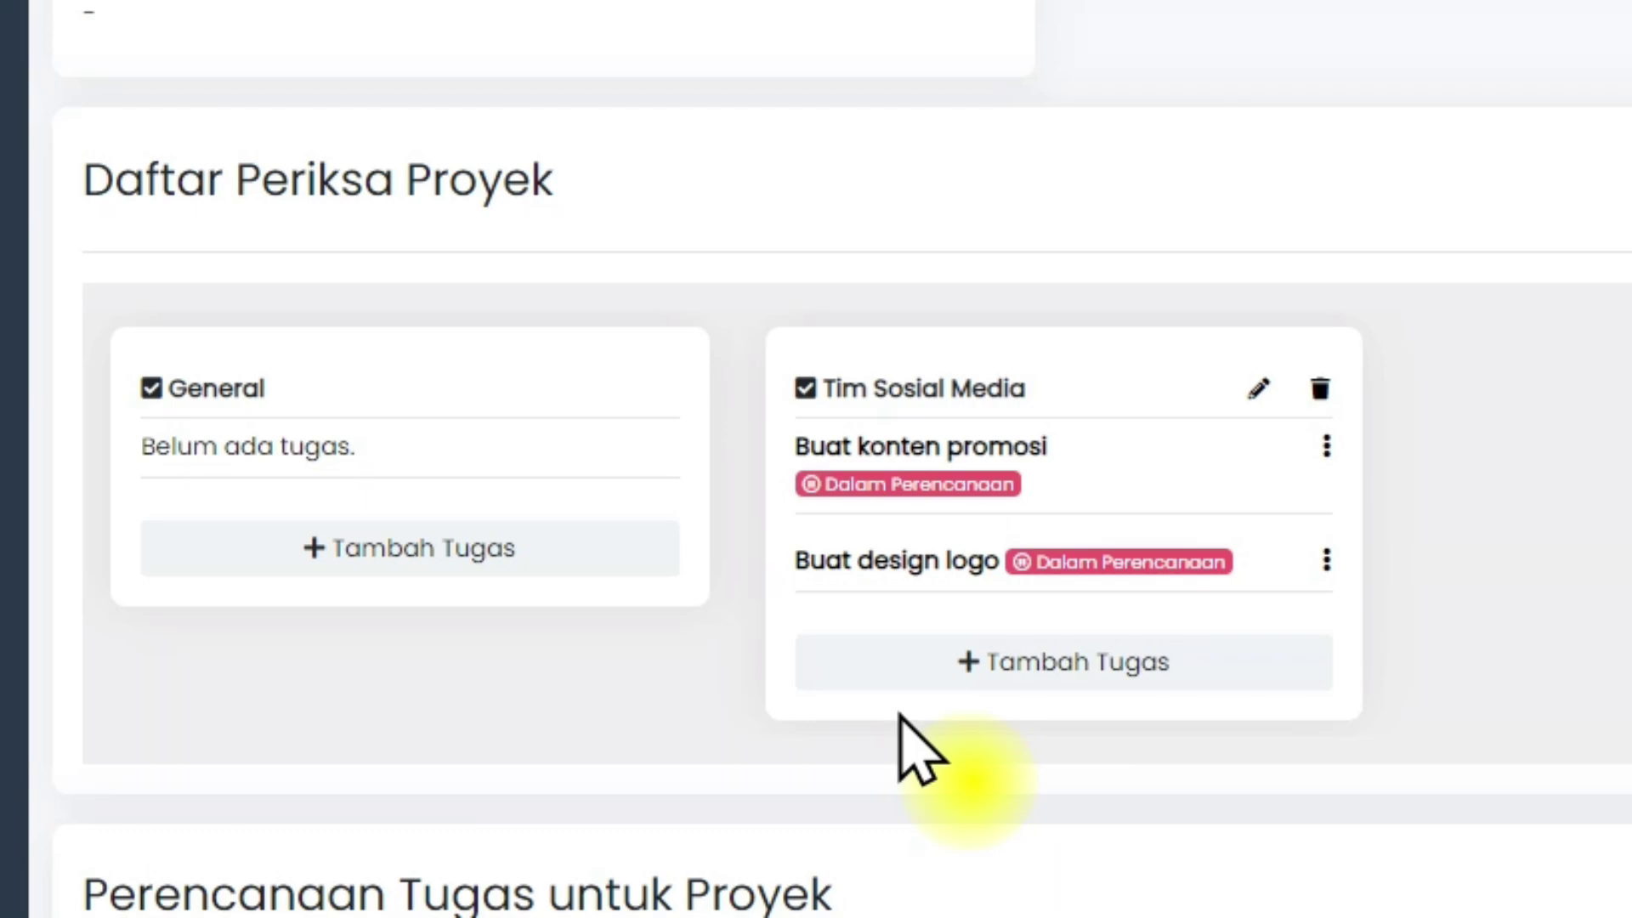
Start a new task for Proyek D, assign it to the second listed employee and set that employee's division to Creative.
scroll(900, 716, down, 5)
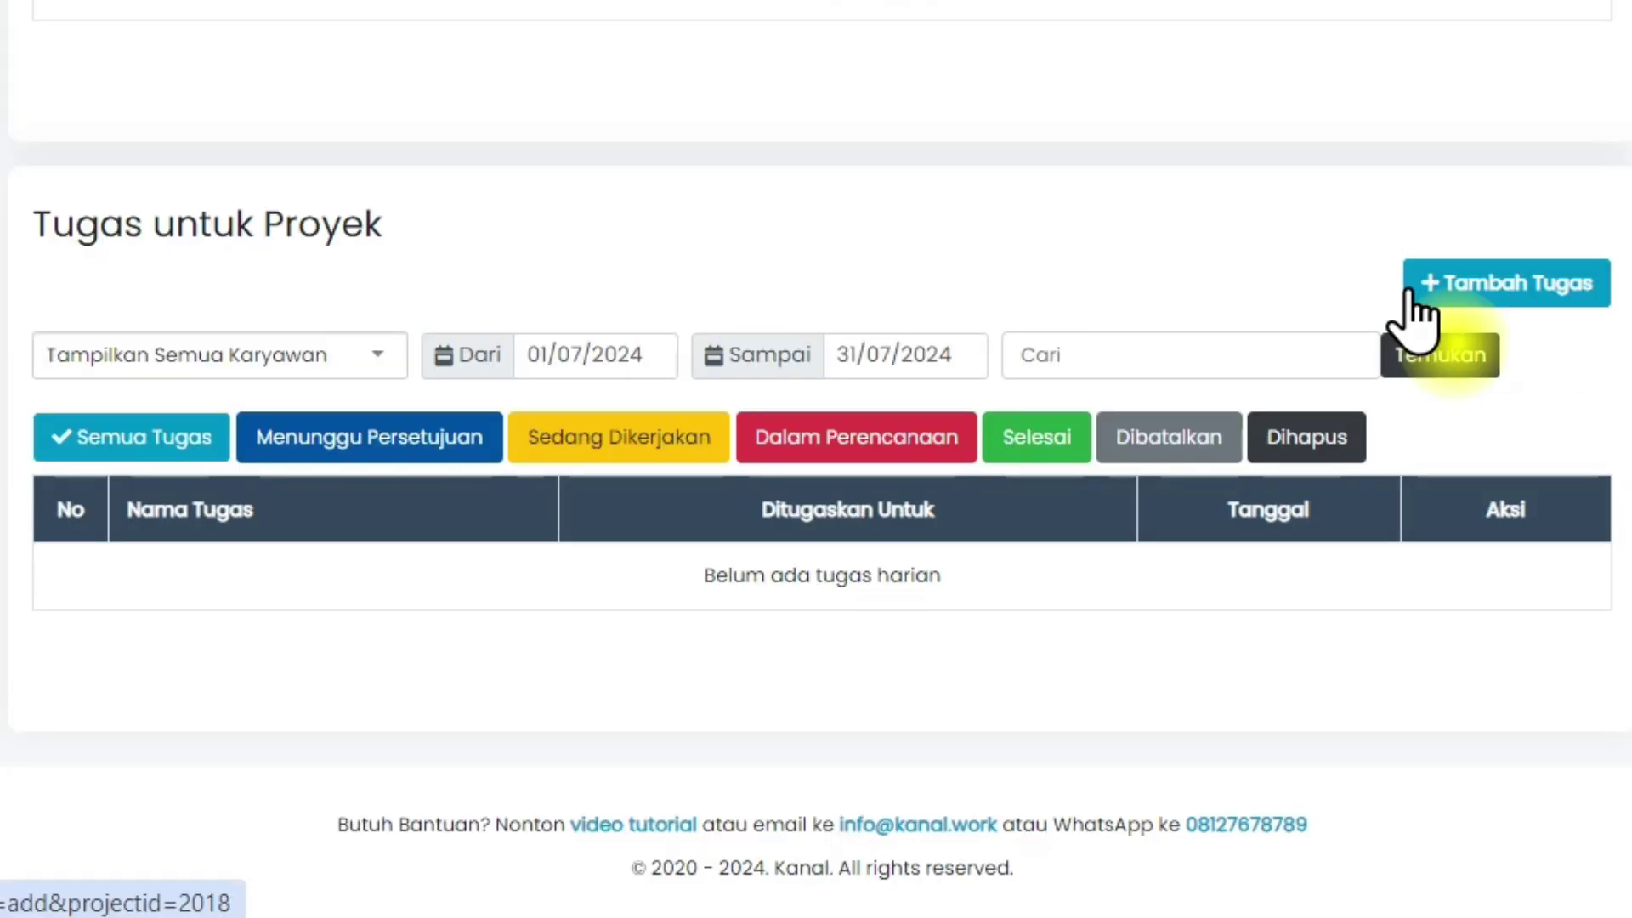
click(1410, 291)
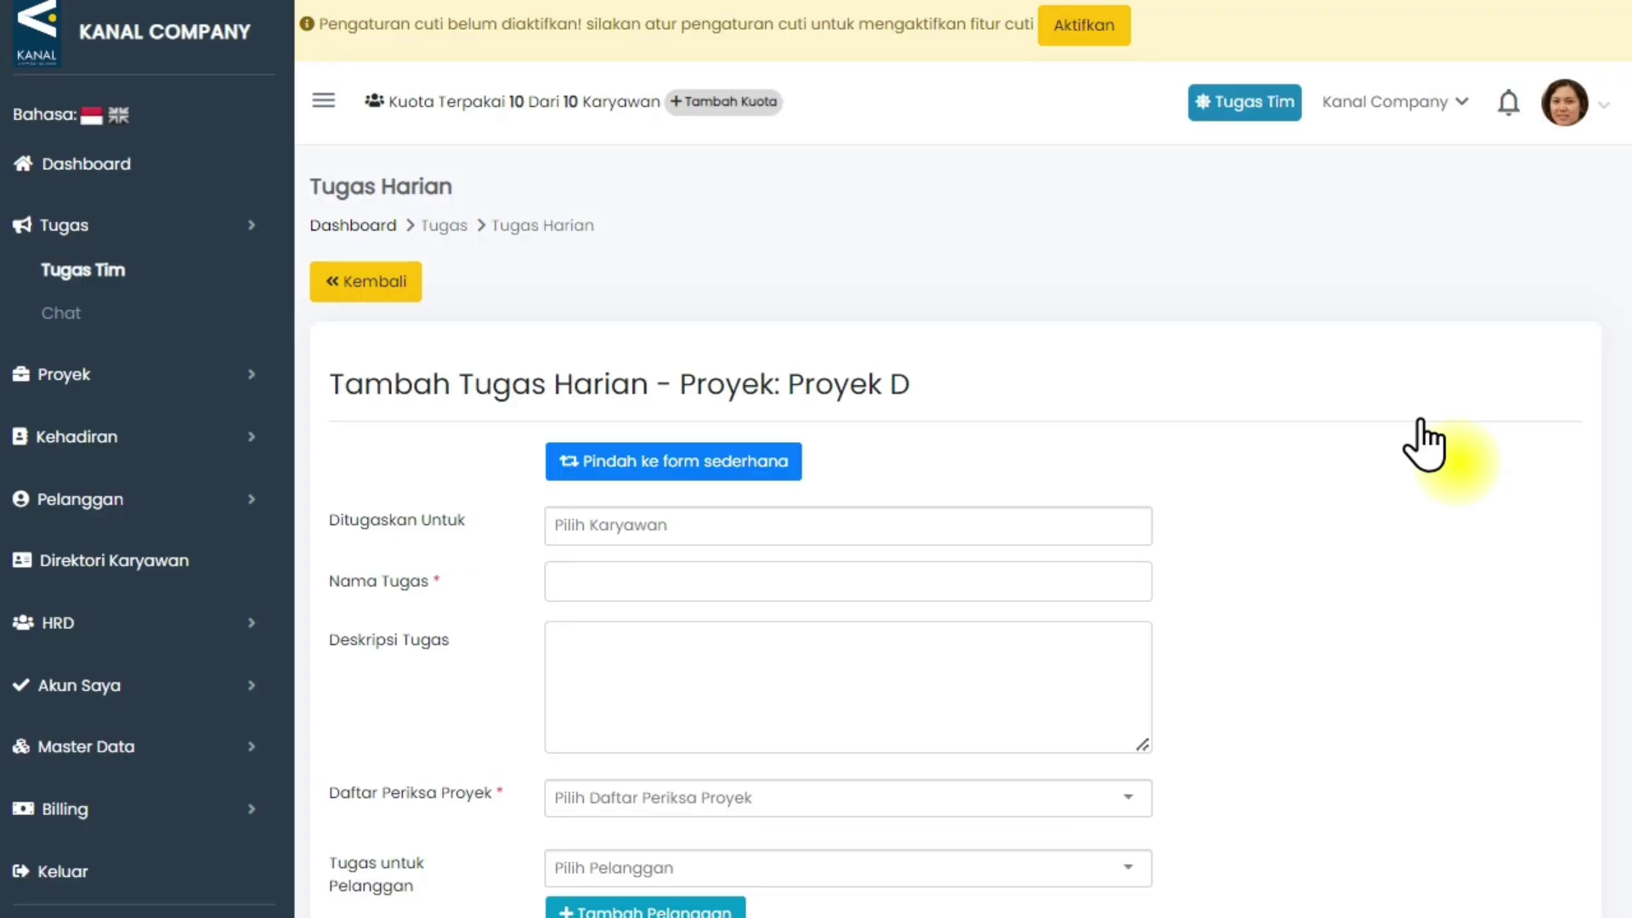
scroll(1424, 442, down, 3)
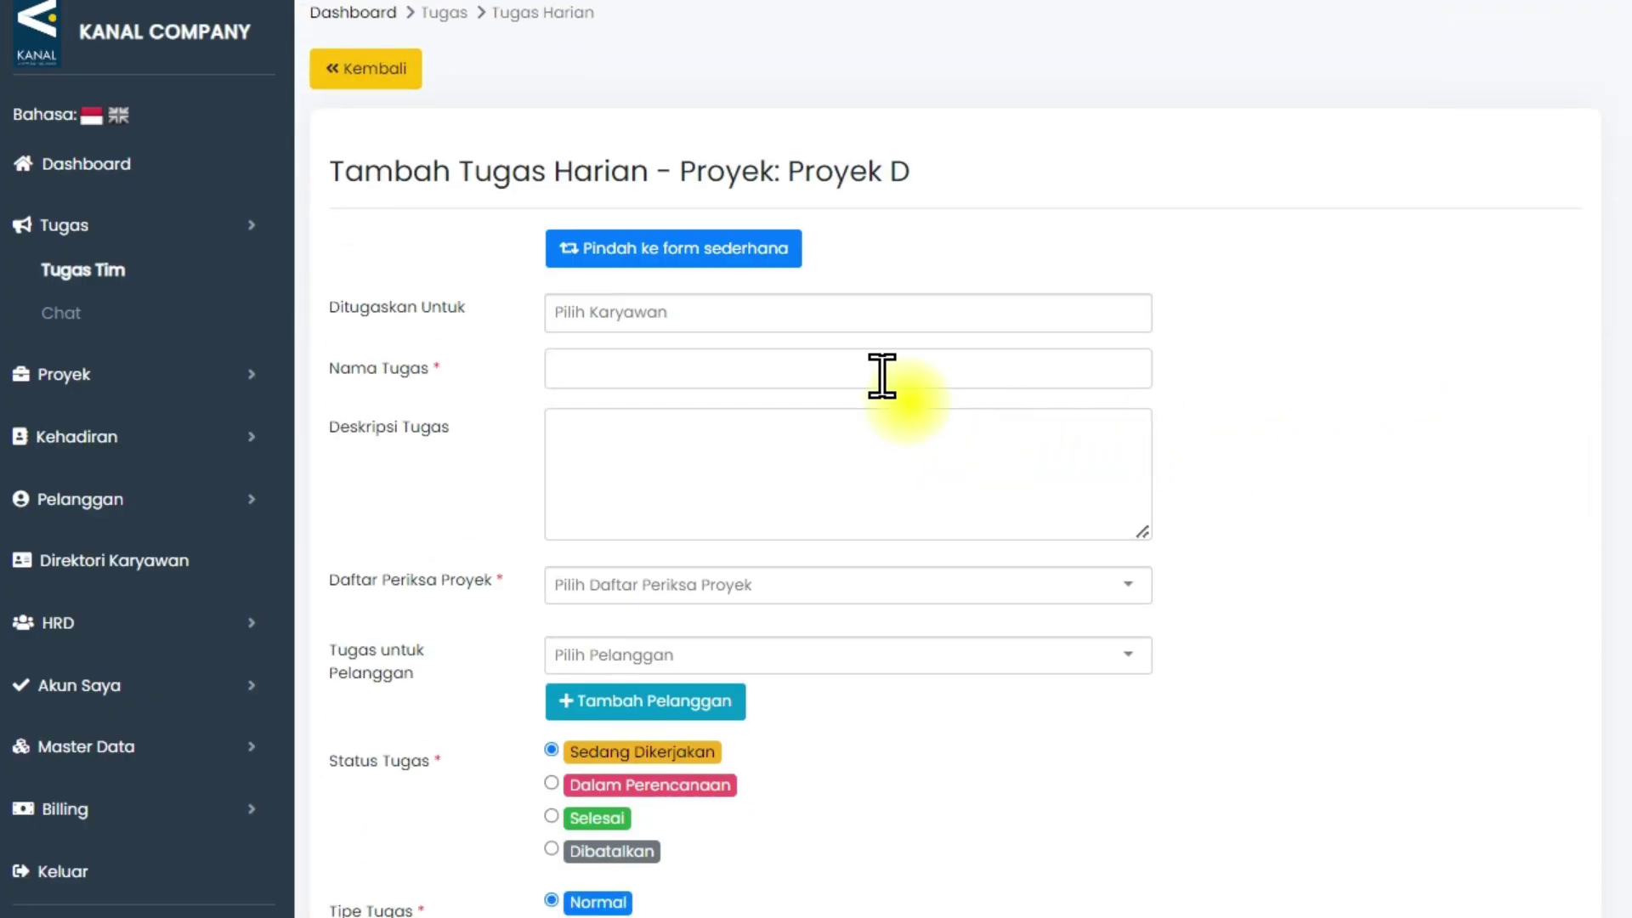
click(875, 313)
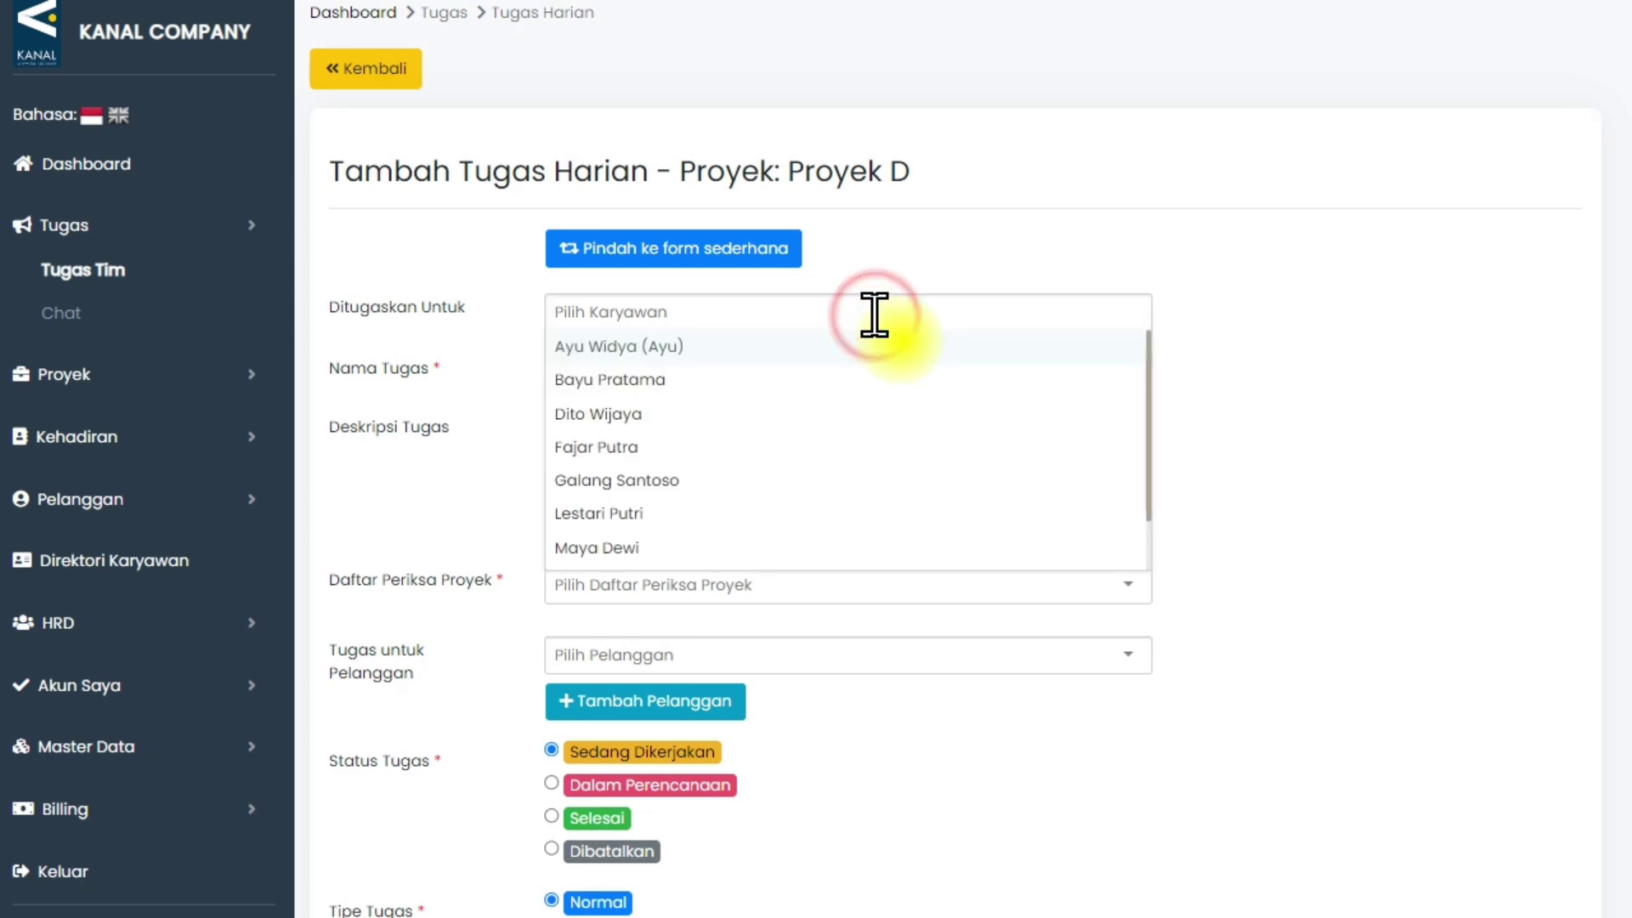
click(875, 380)
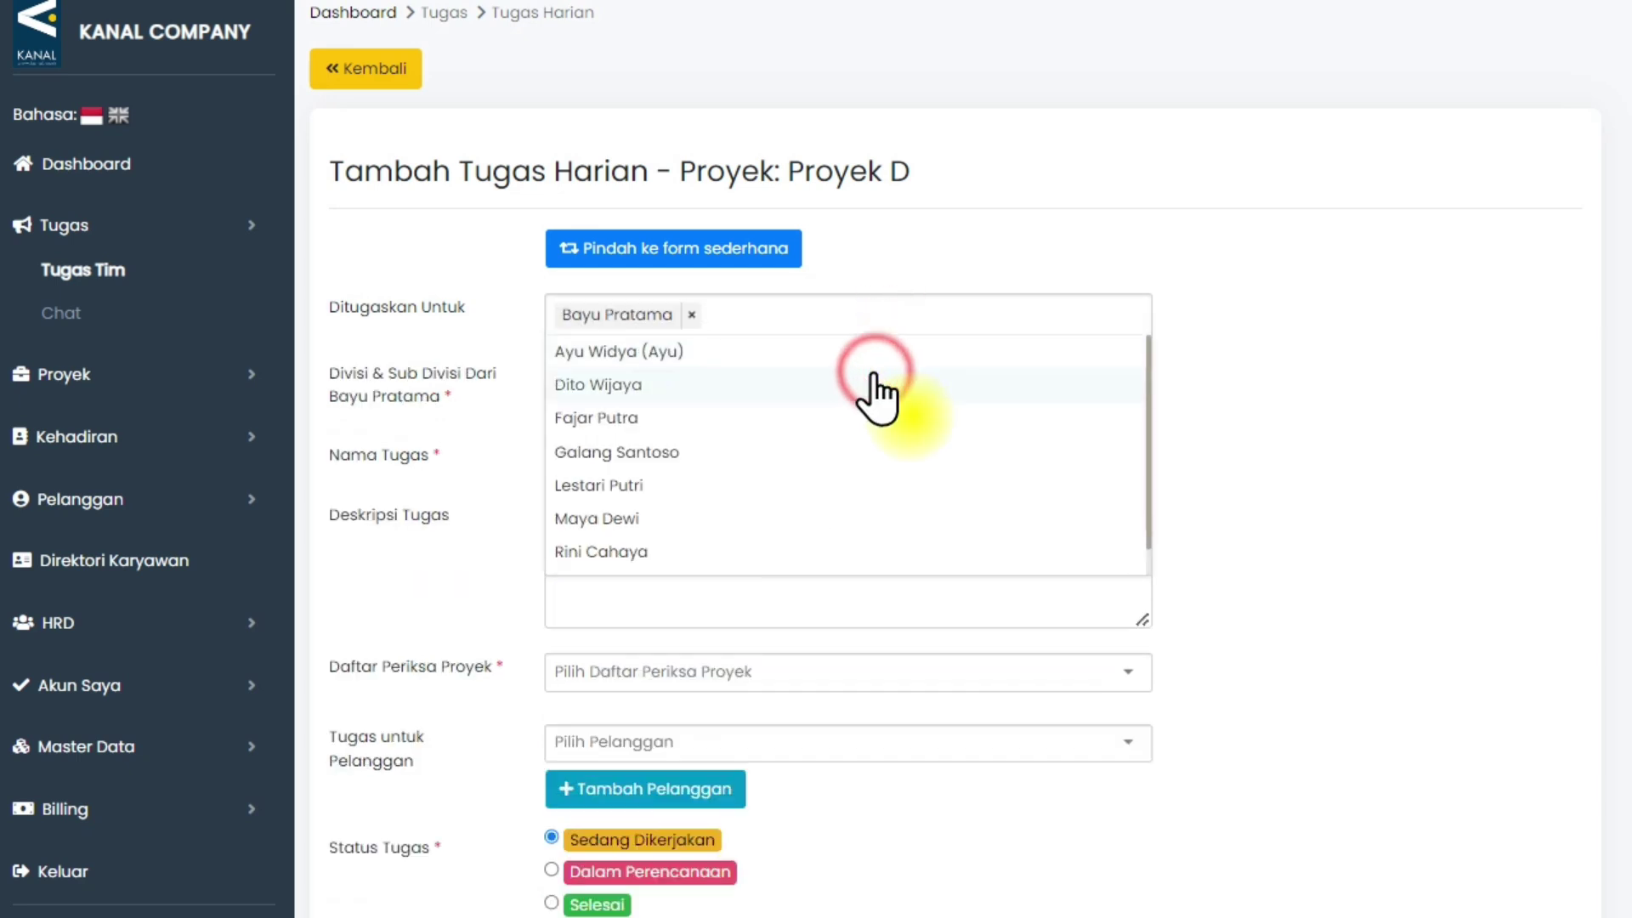
click(1207, 367)
click(975, 376)
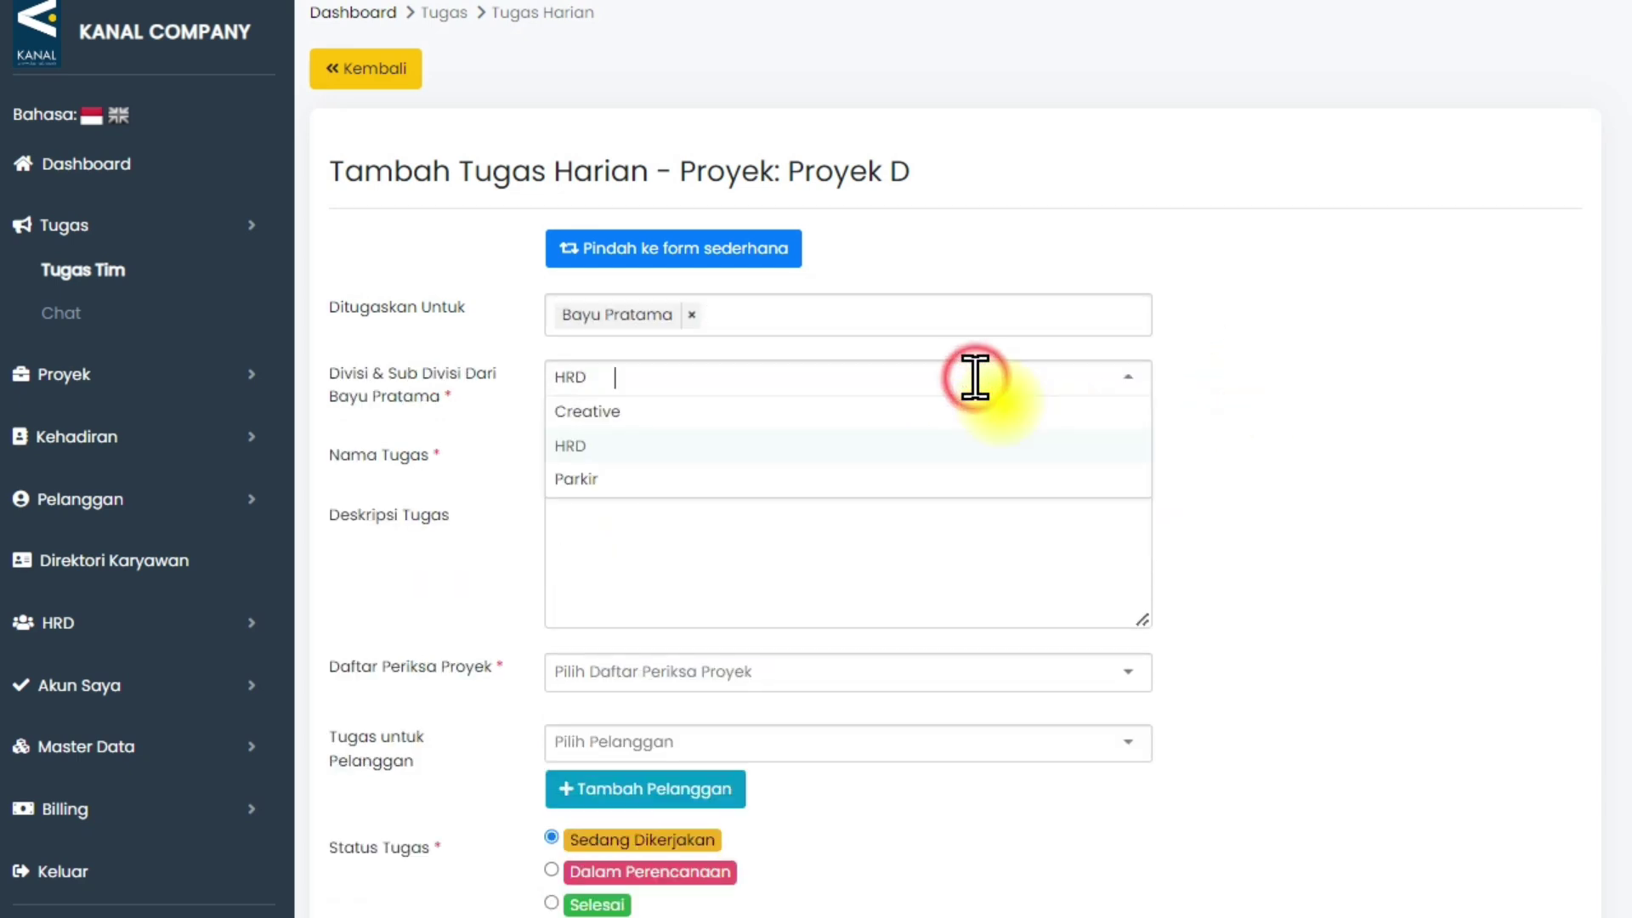
click(977, 411)
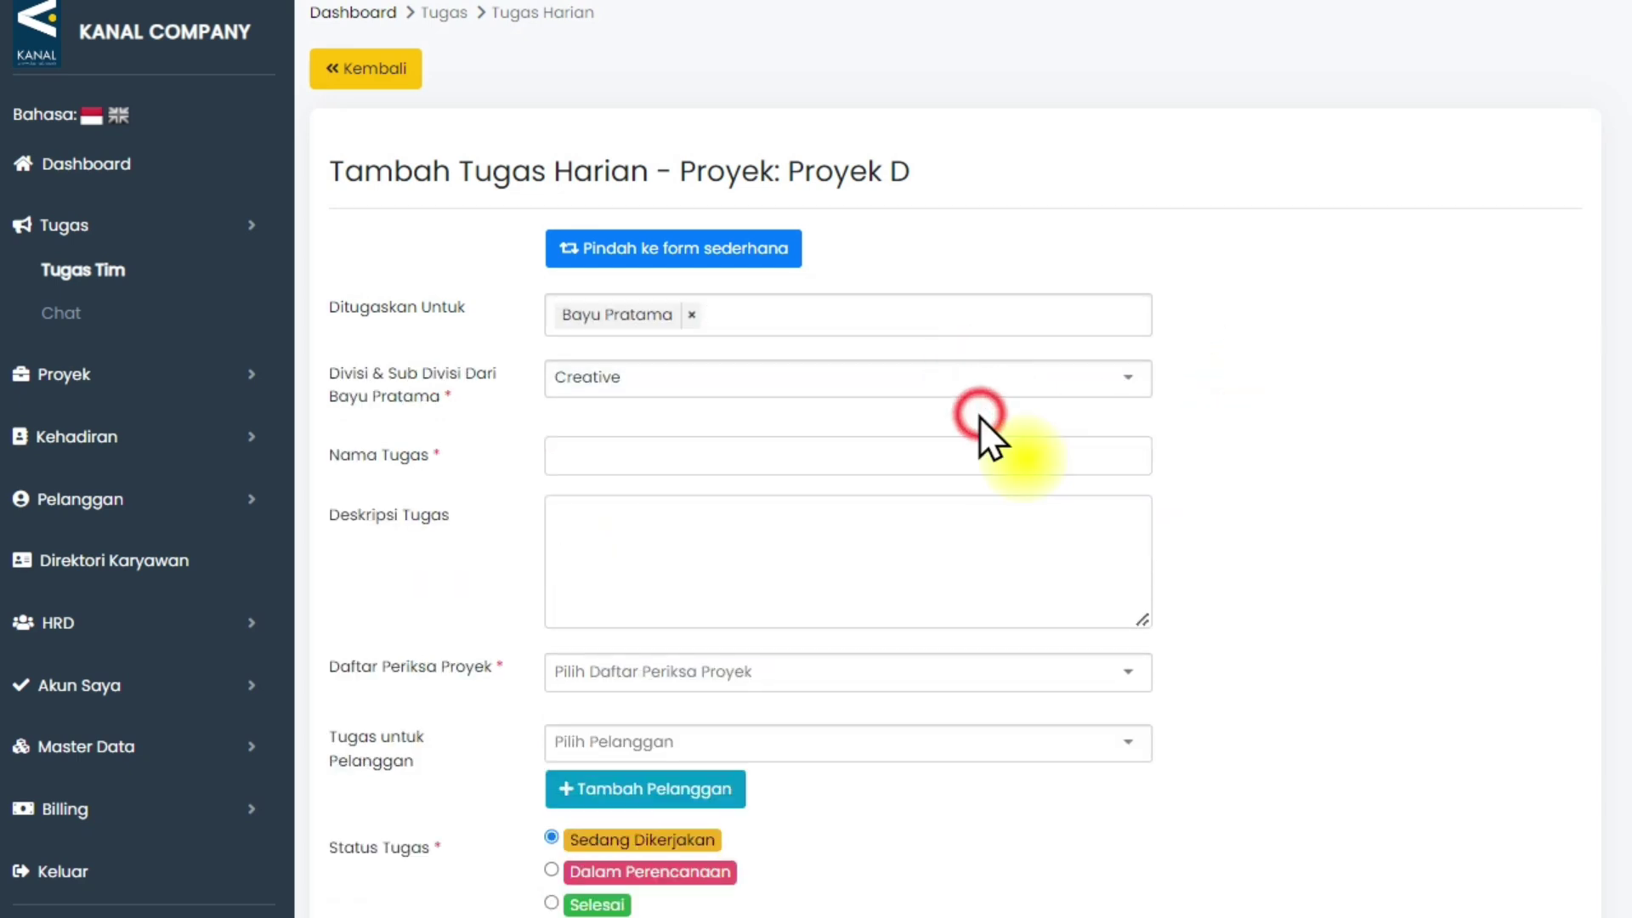
Name the task "Buat draft event", place it in the Tim Sosial Media checklist and save it.
click(951, 459)
text(Buat draft event)
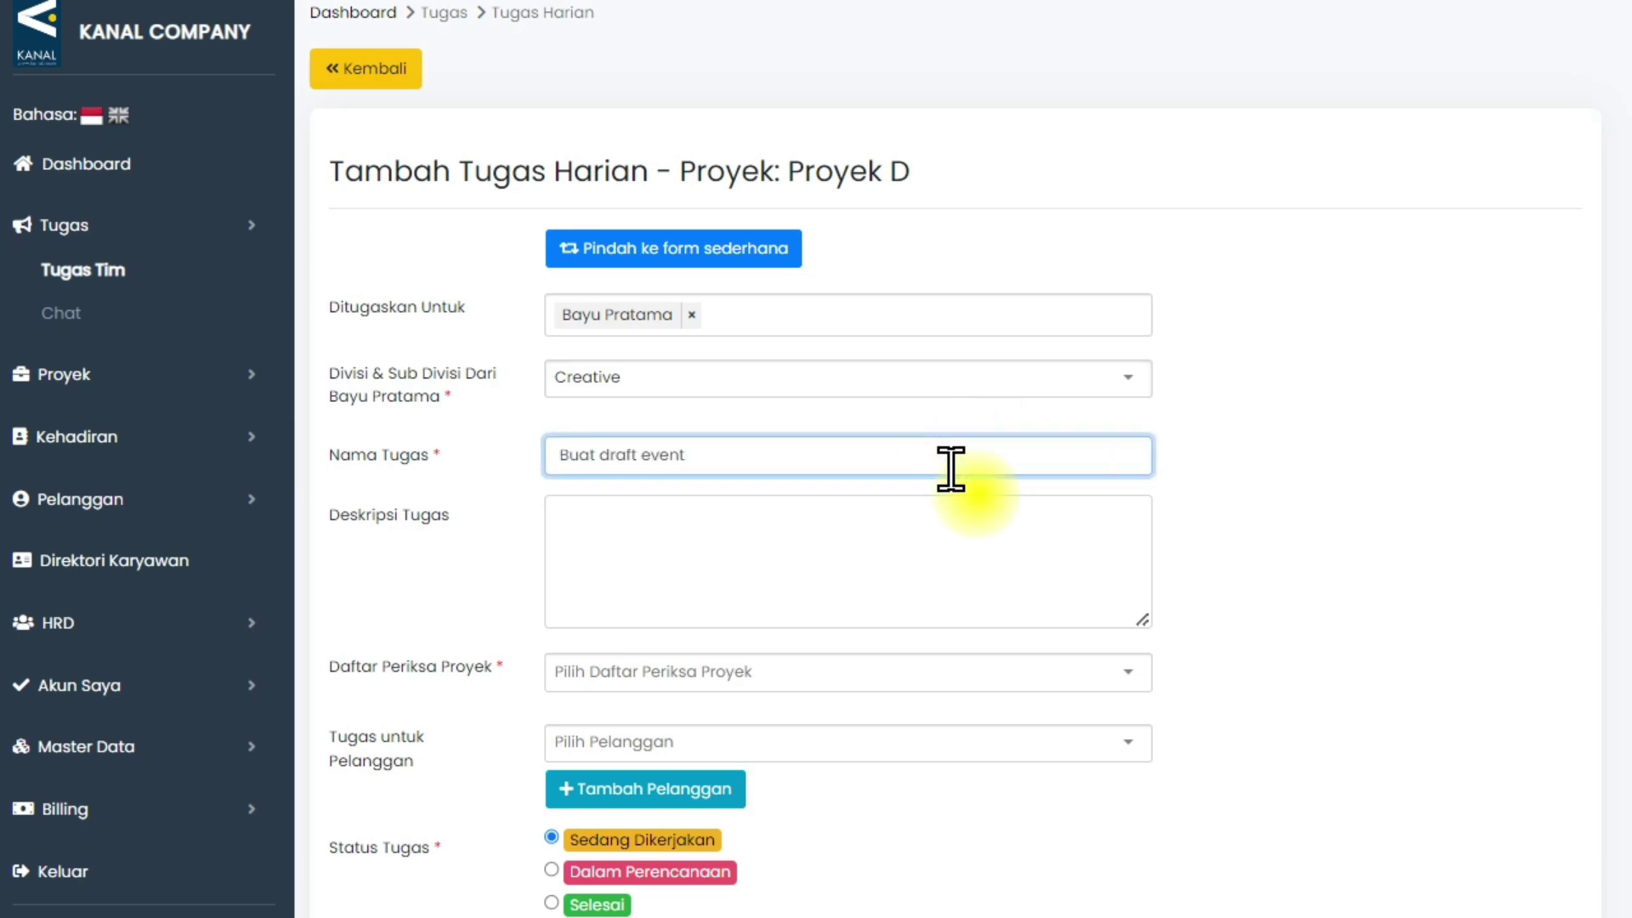
key(Tab)
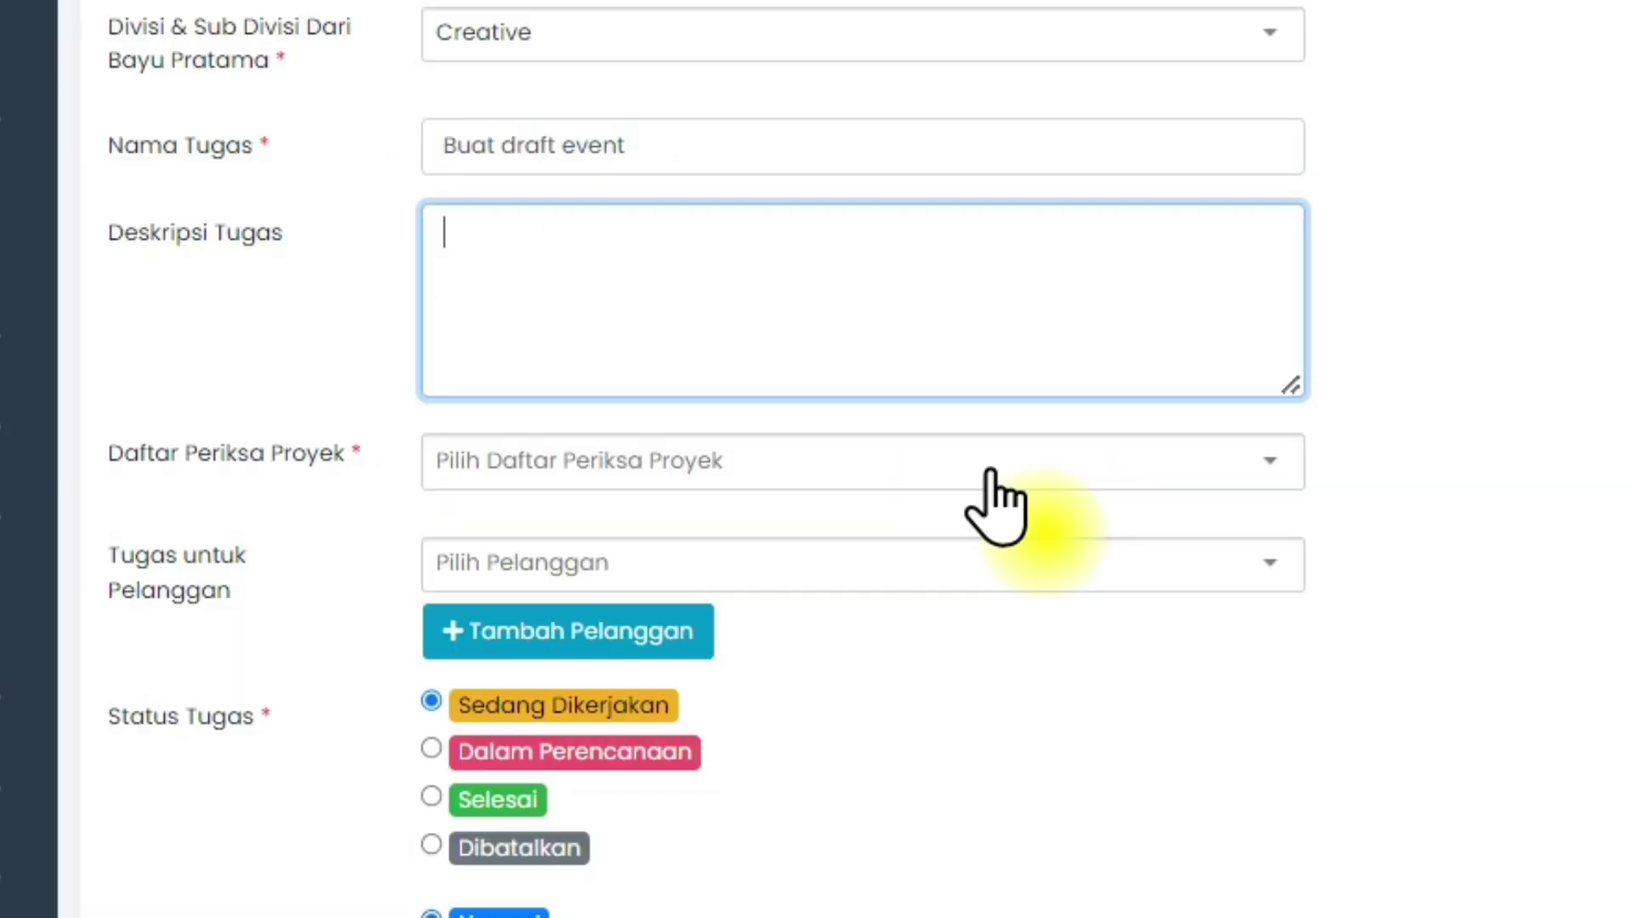
click(937, 673)
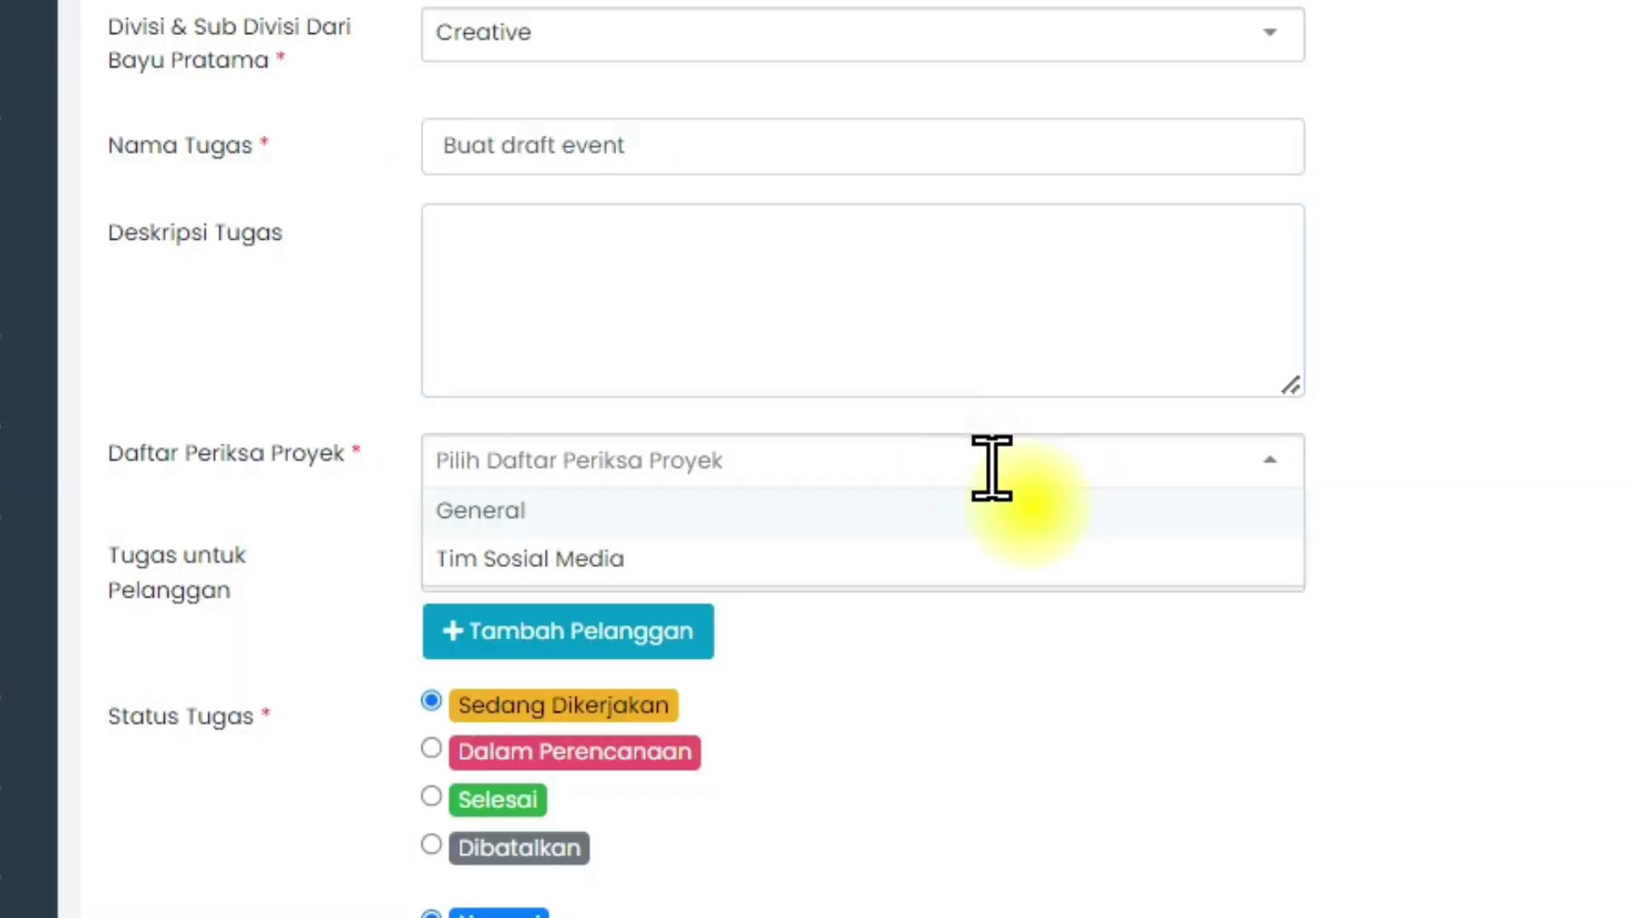
click(991, 554)
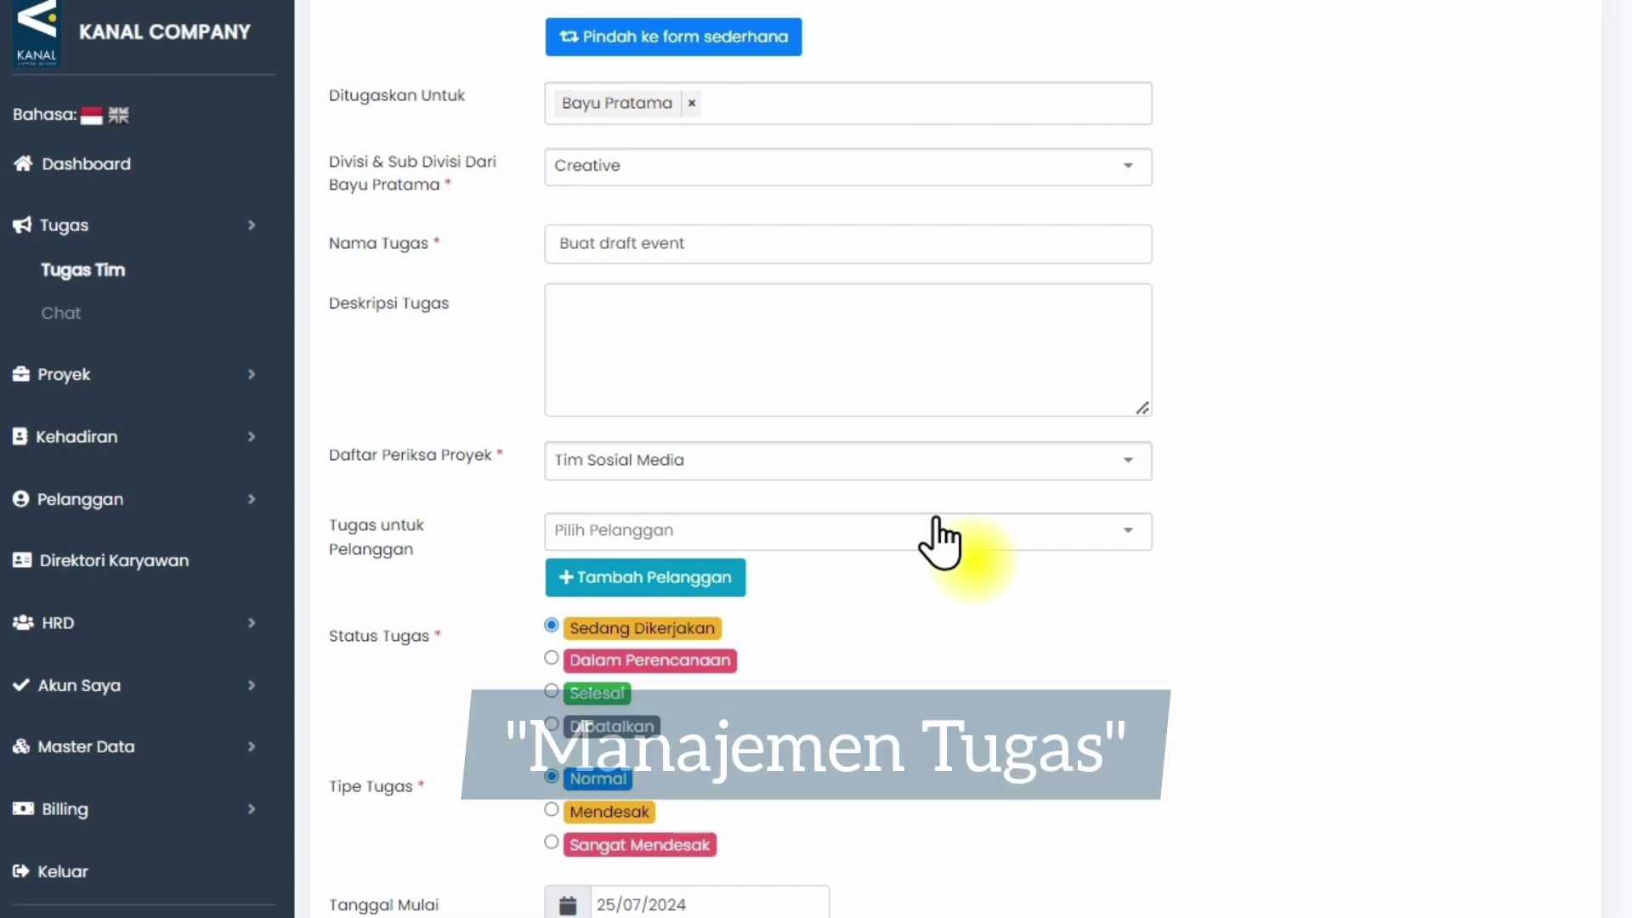
scroll(939, 544, down, 6)
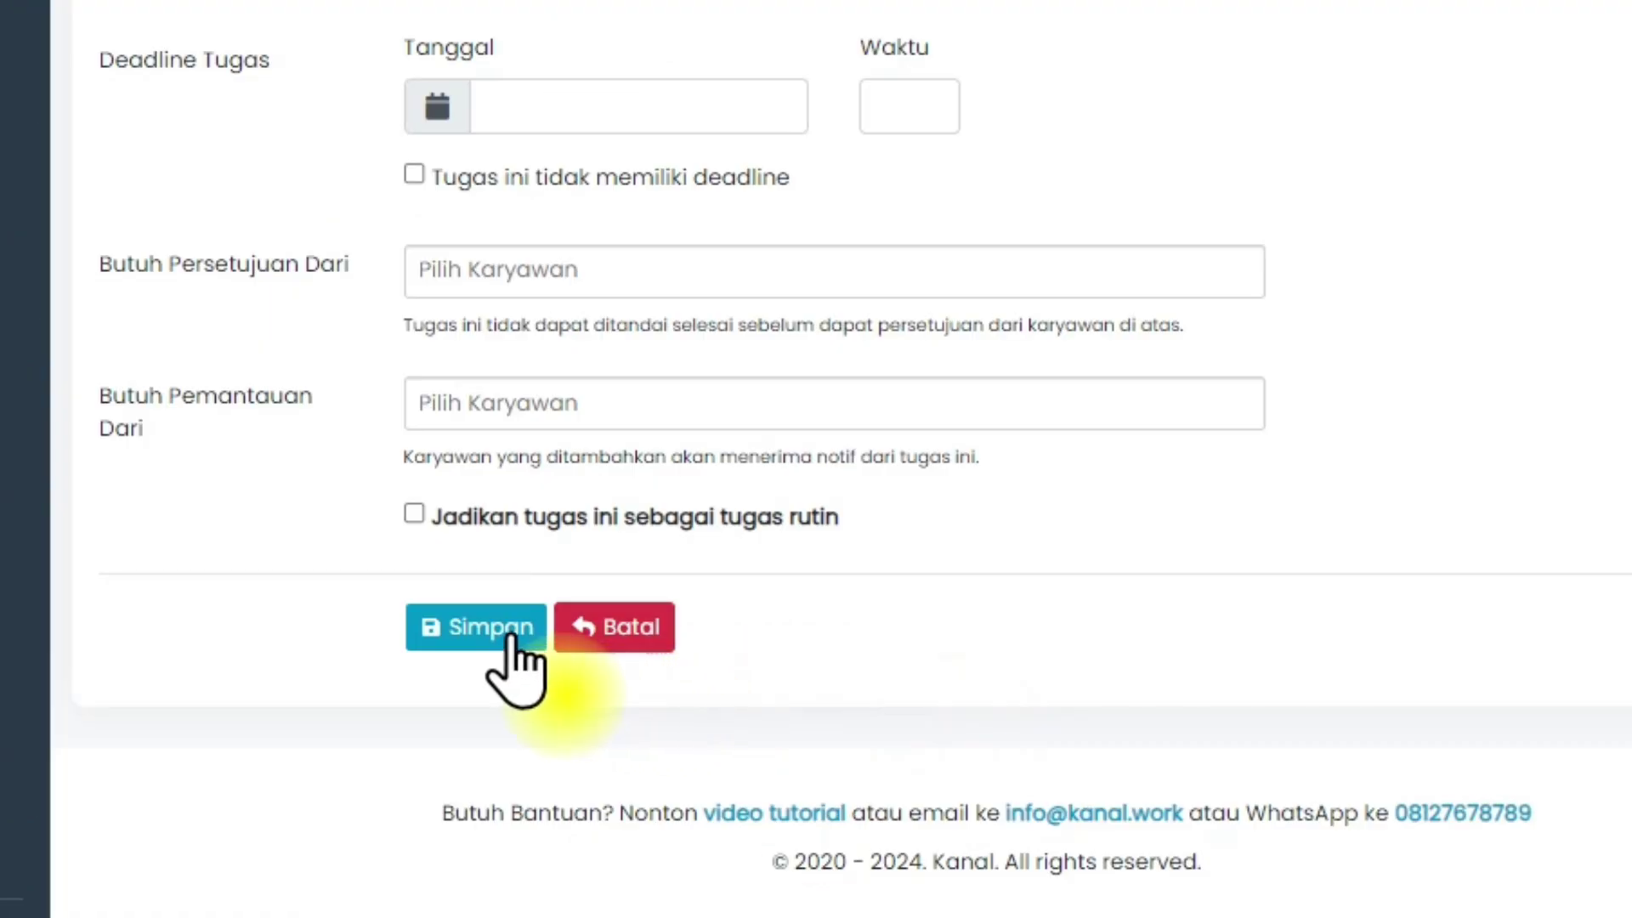
click(617, 754)
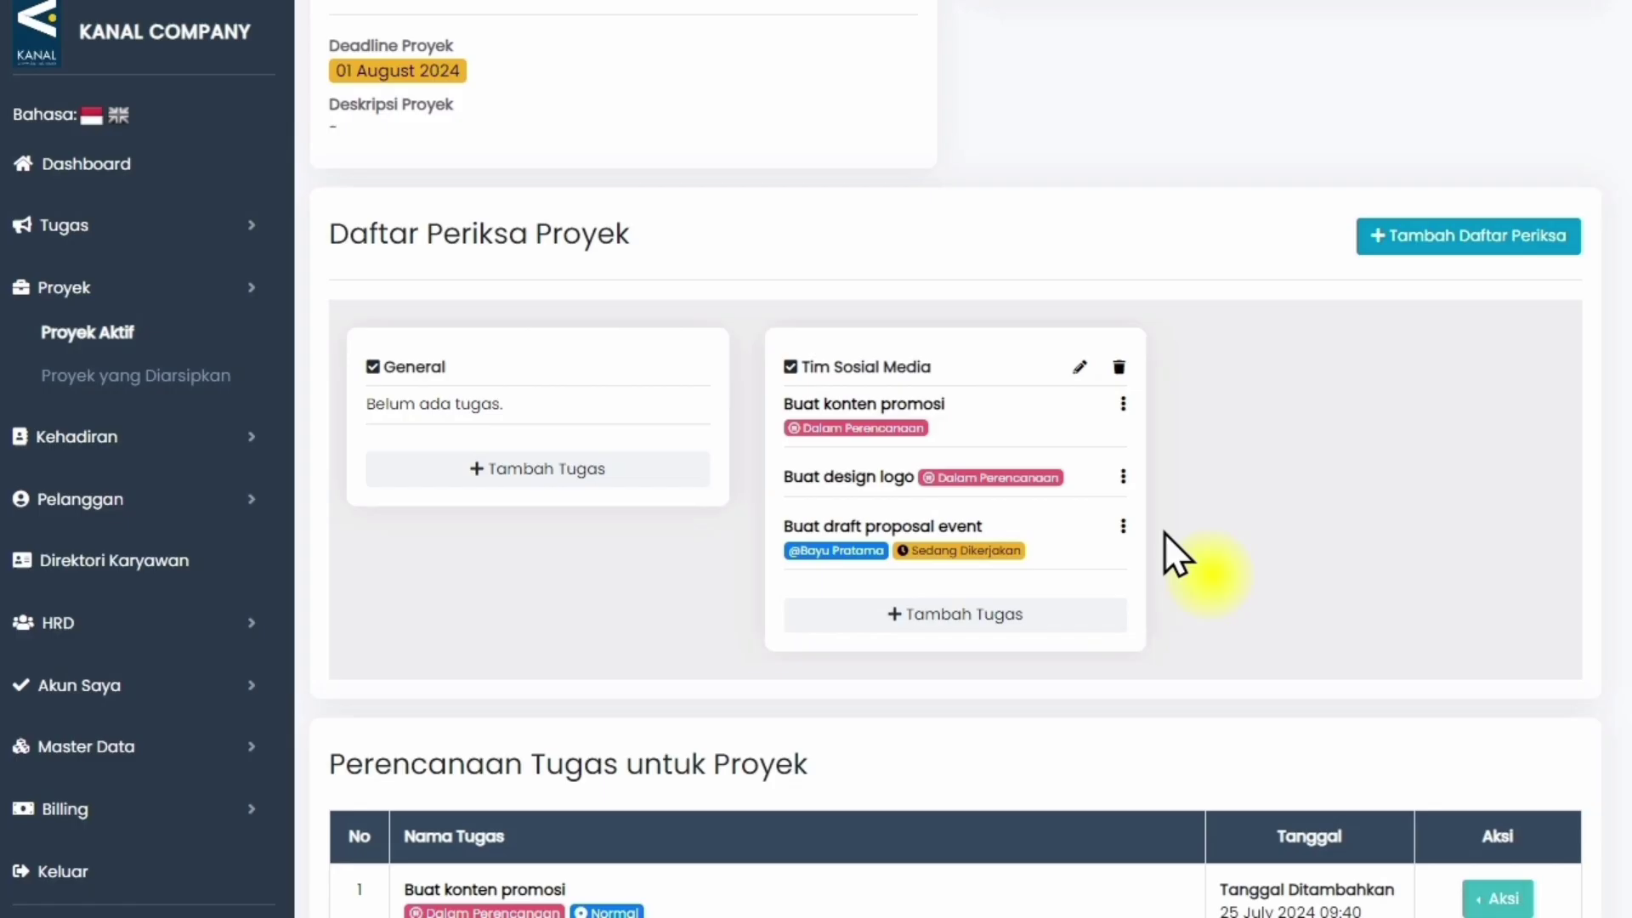
Take on the "Buat design logo" task from the Tim Sosial Media checklist and confirm.
click(1123, 478)
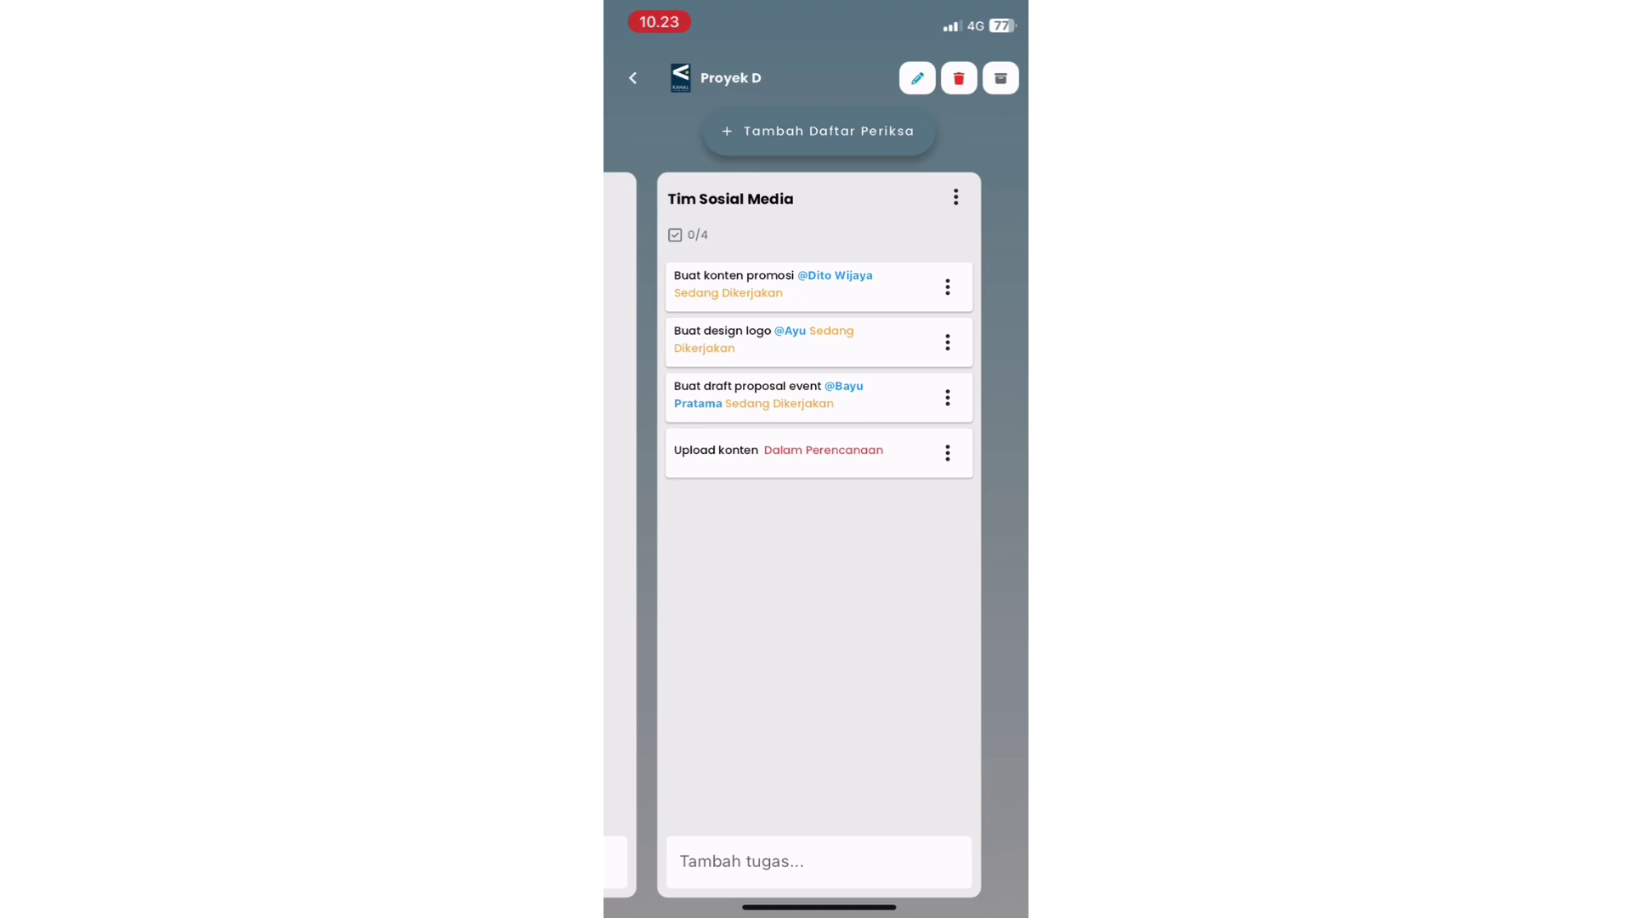
click(947, 287)
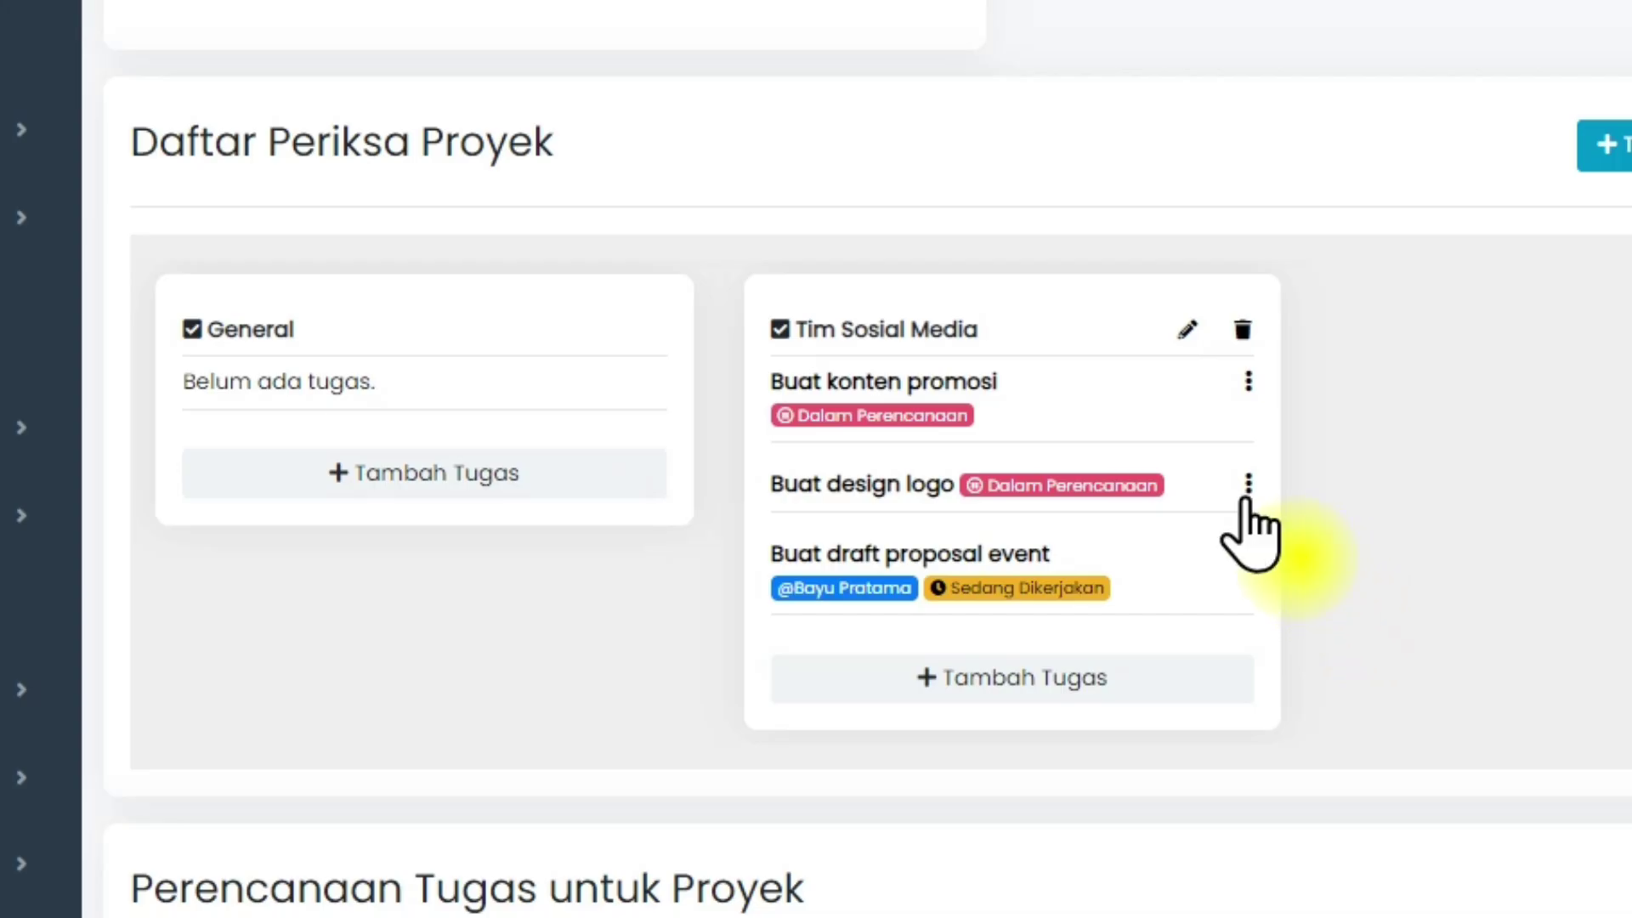
click(1123, 477)
click(1219, 602)
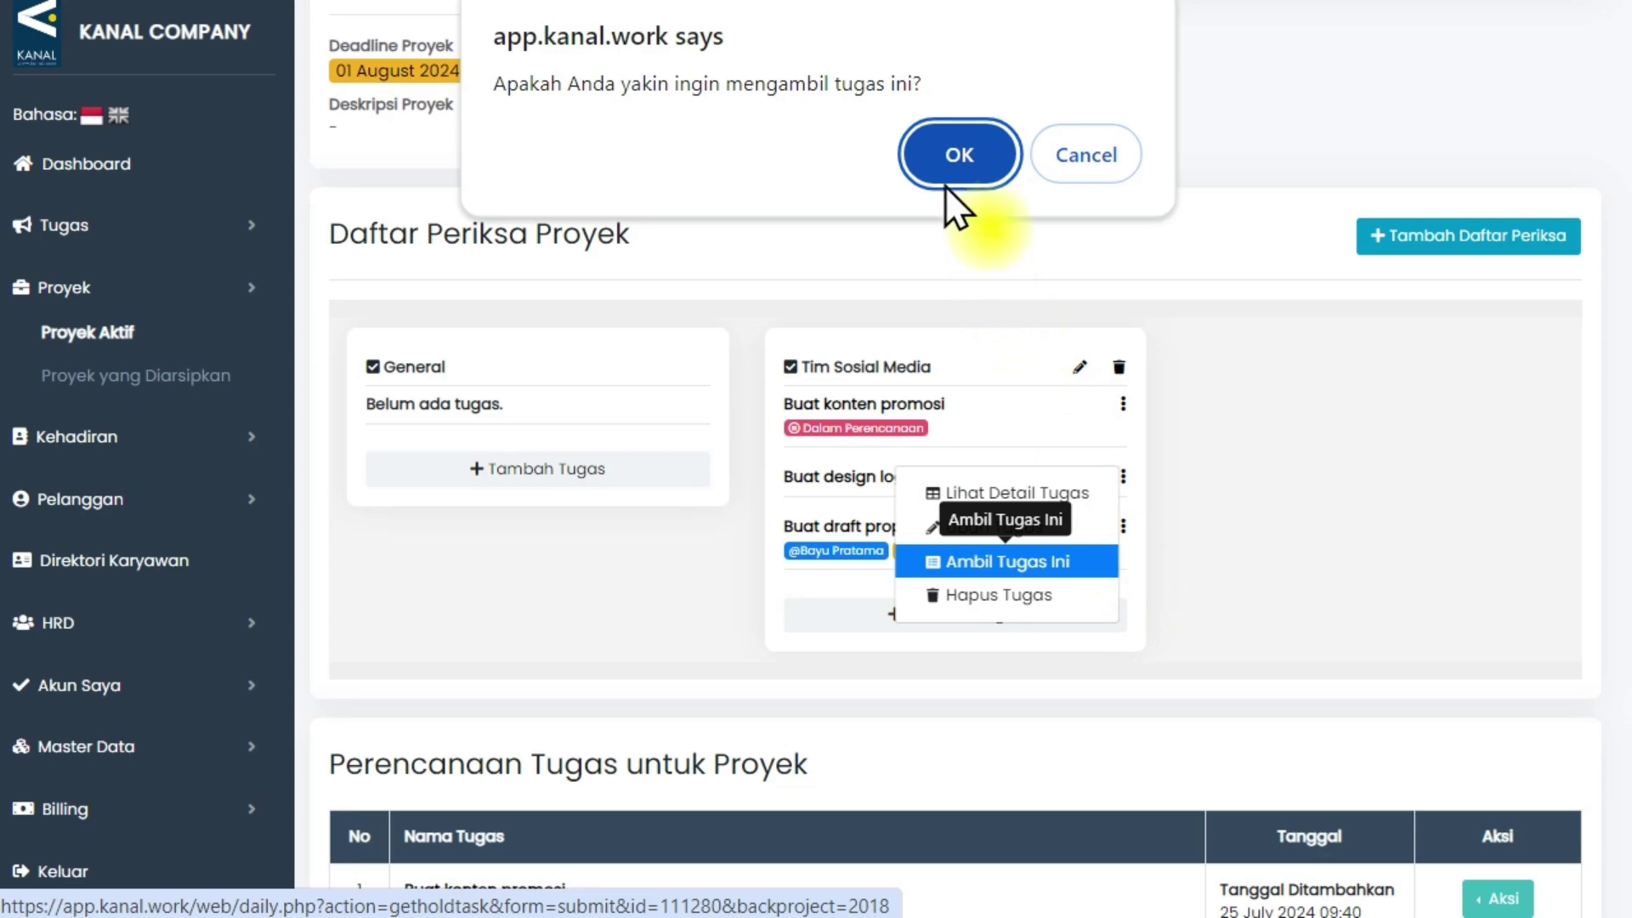
click(946, 166)
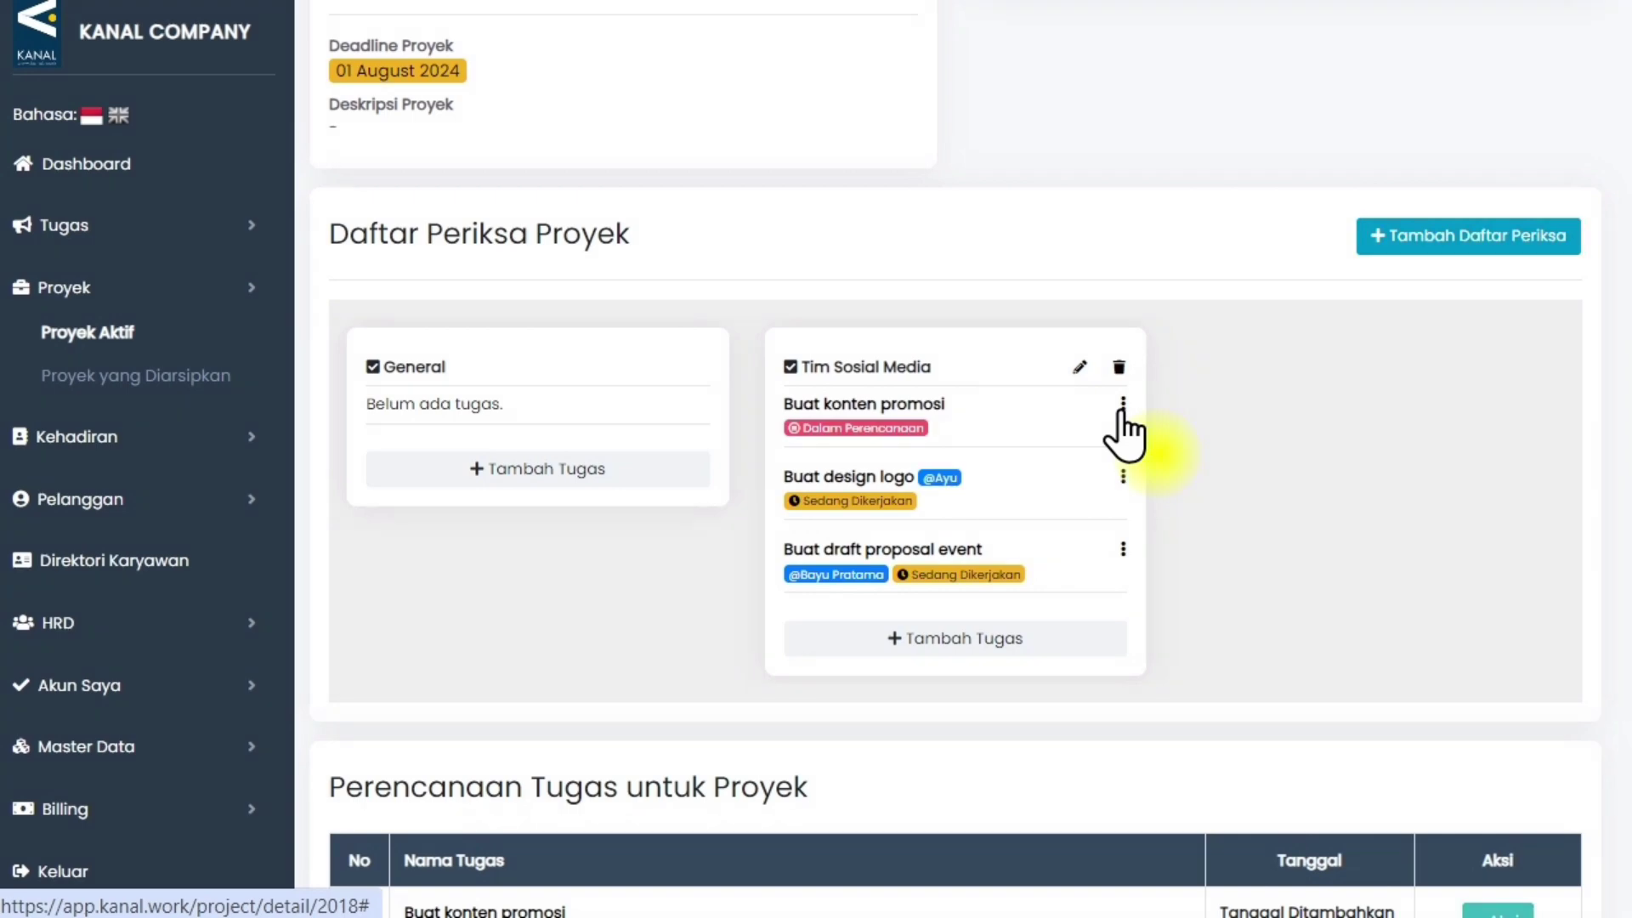
Open the "Buat konten promosi" task in the Tim Sosial Media checklist for editing.
click(1123, 405)
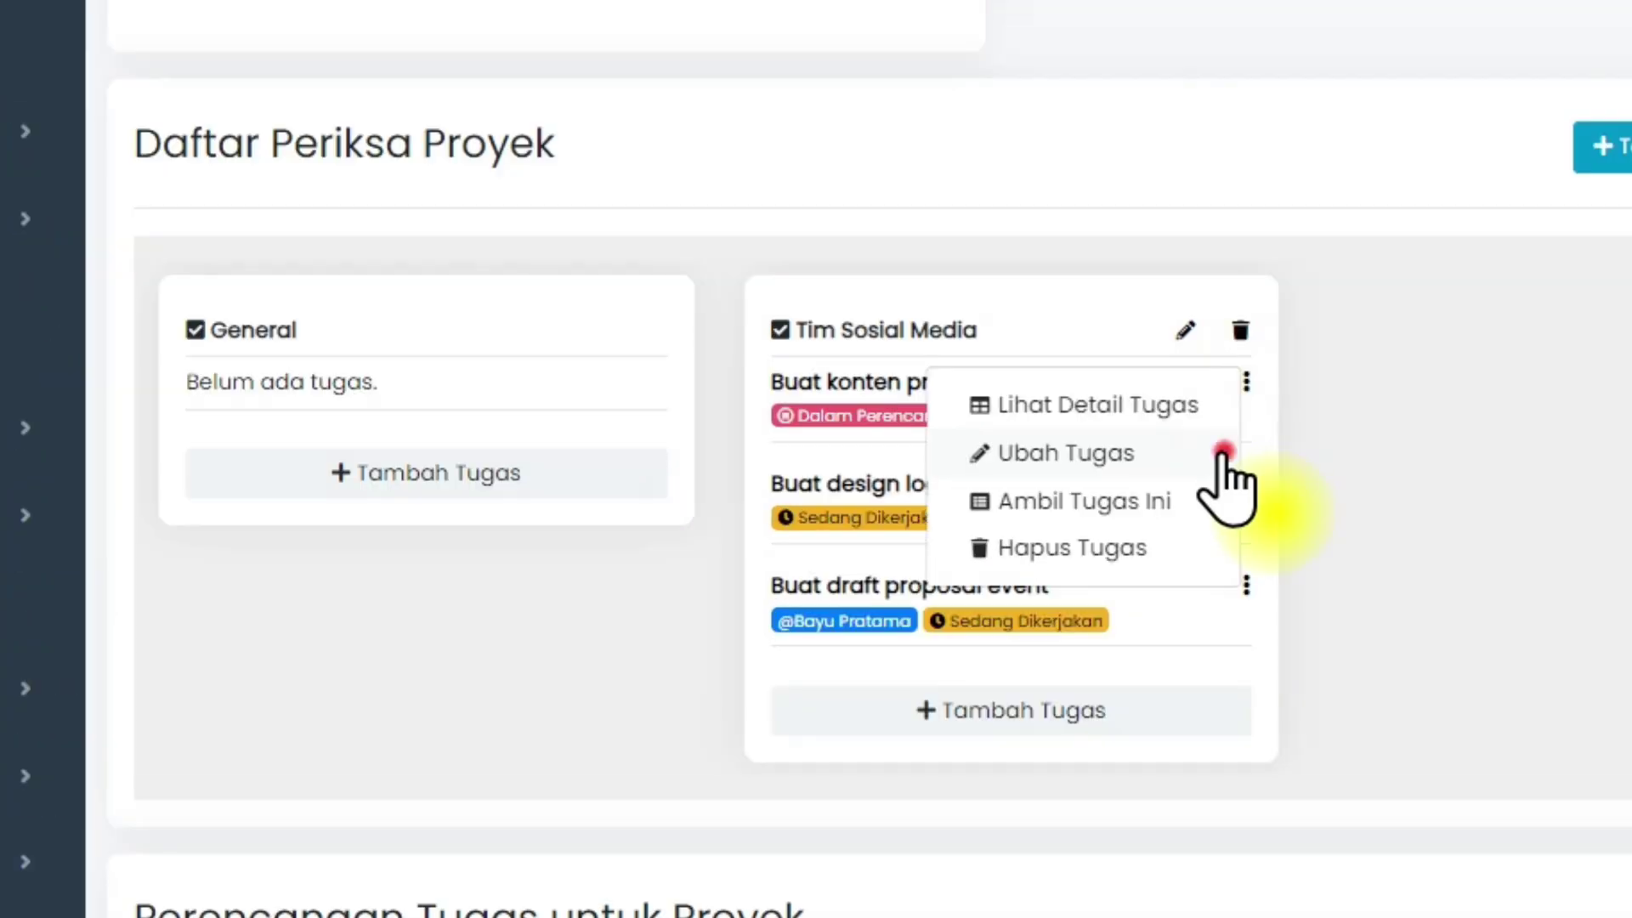
click(1223, 453)
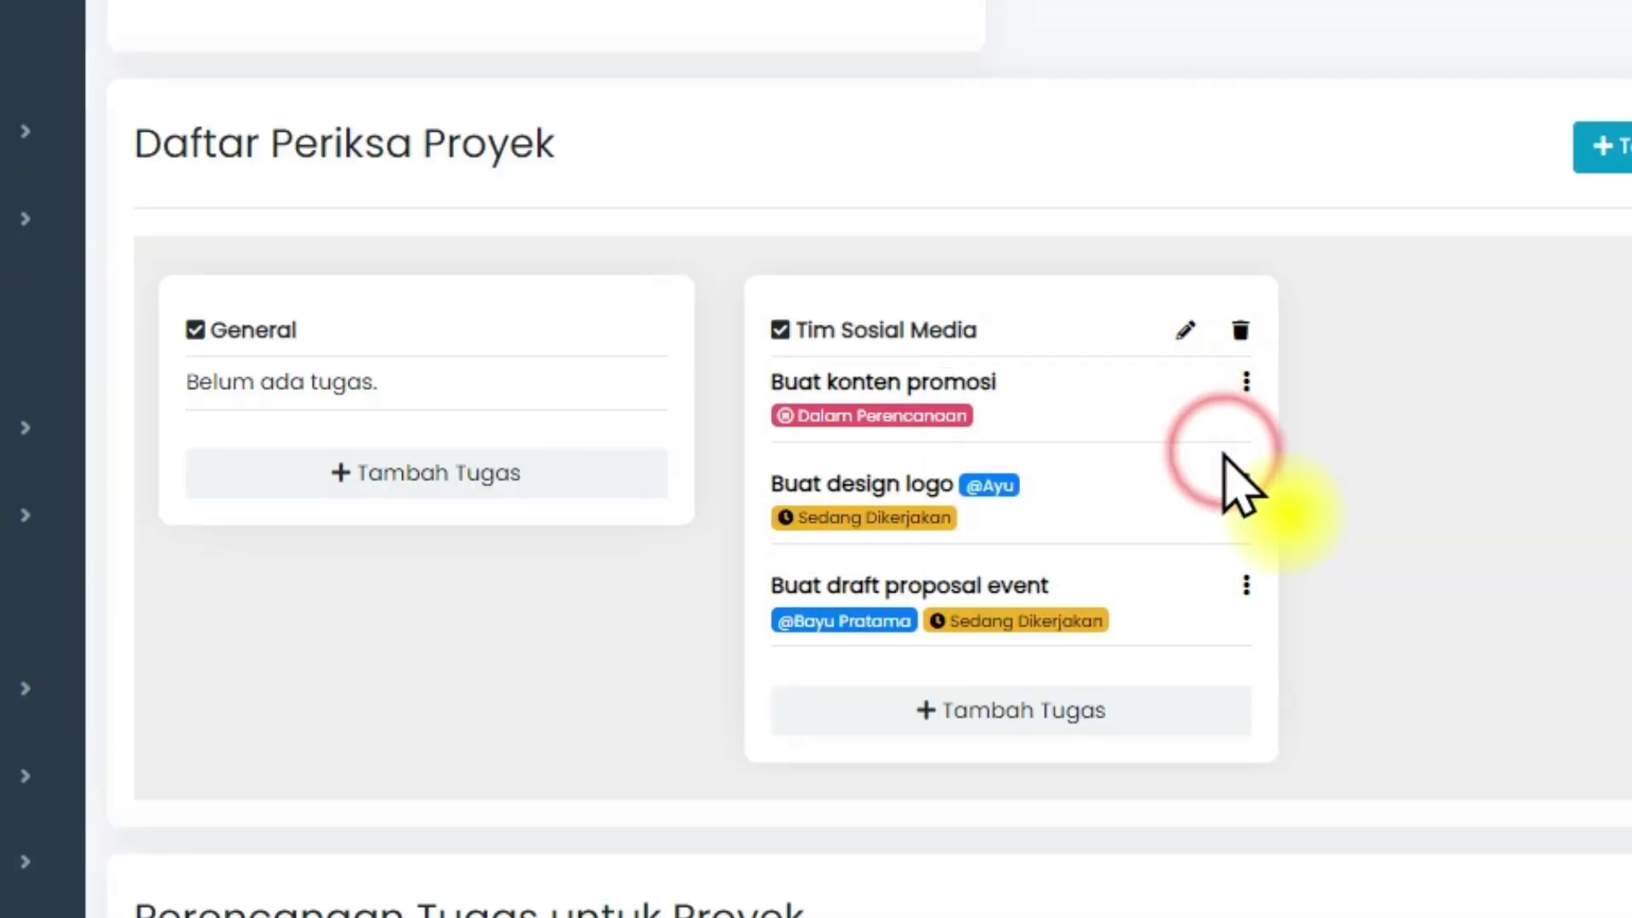